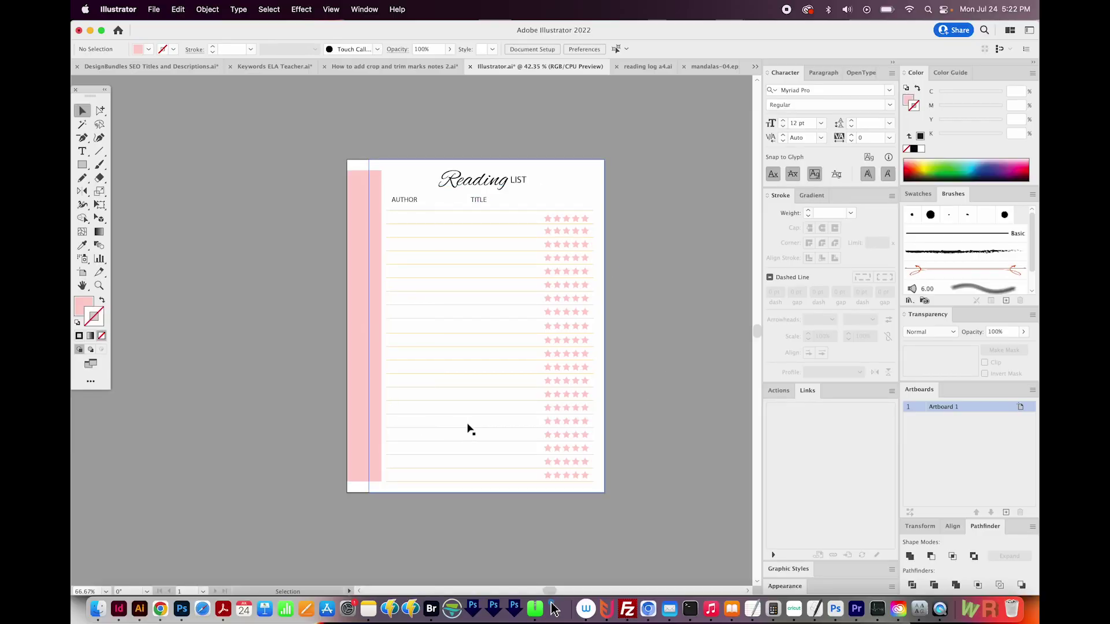
Step: Select the pink sidebar rectangle, then change the document units to Inches in the document setup
{"action": "key", "text": "a"}
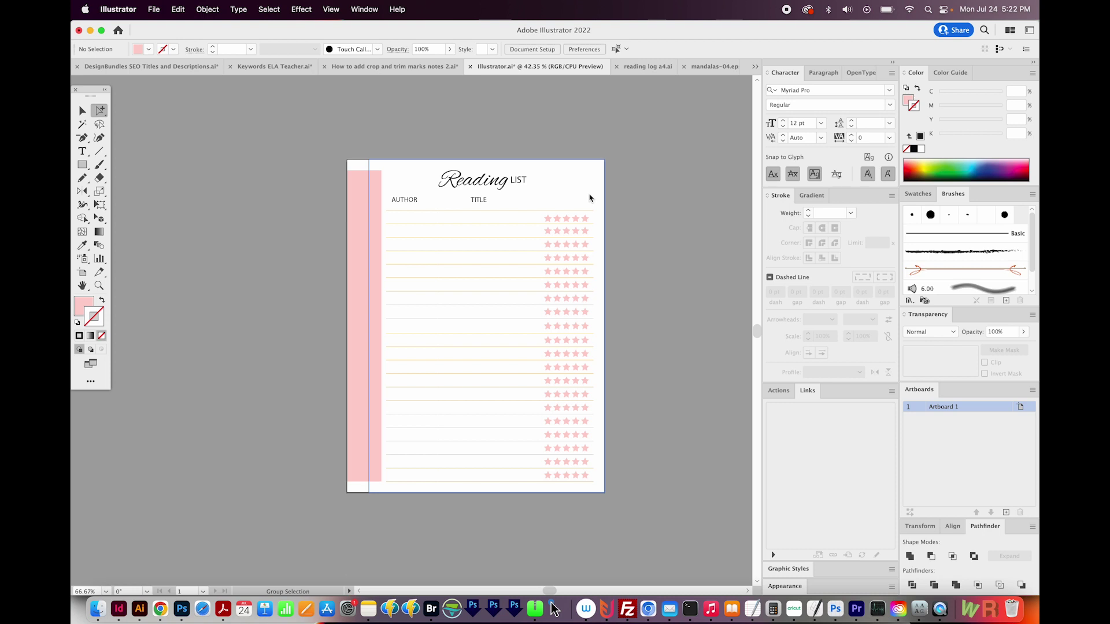
{"action": "left_click", "coordinate": [356, 191]}
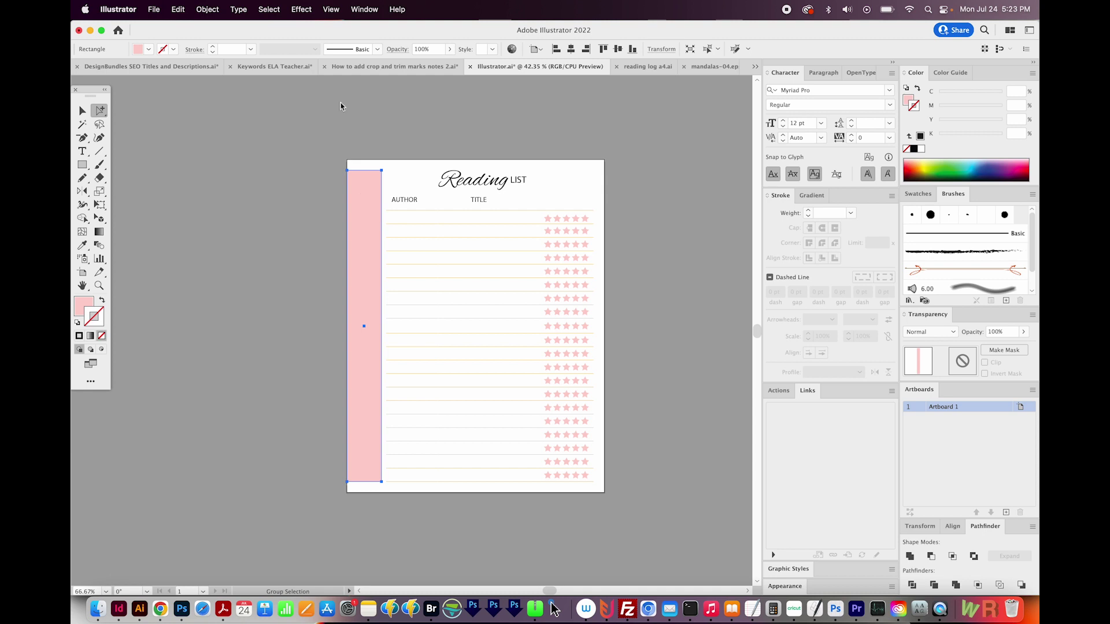
{"action": "left_click", "coordinate": [152, 12]}
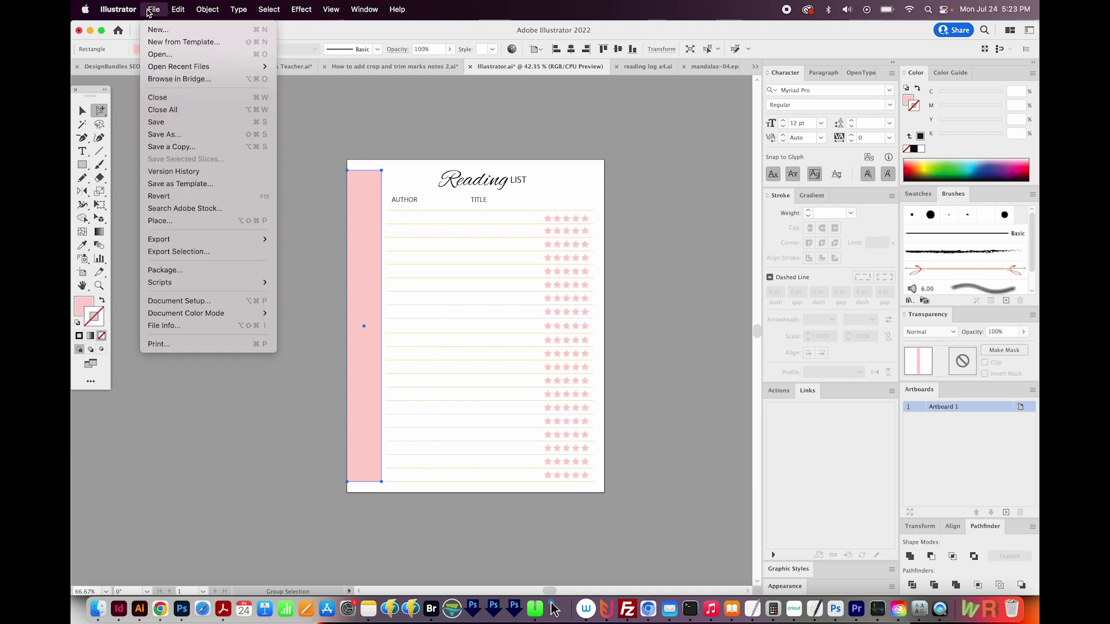
{"action": "mouse_move", "coordinate": [243, 315]}
{"action": "left_click", "coordinate": [217, 301]}
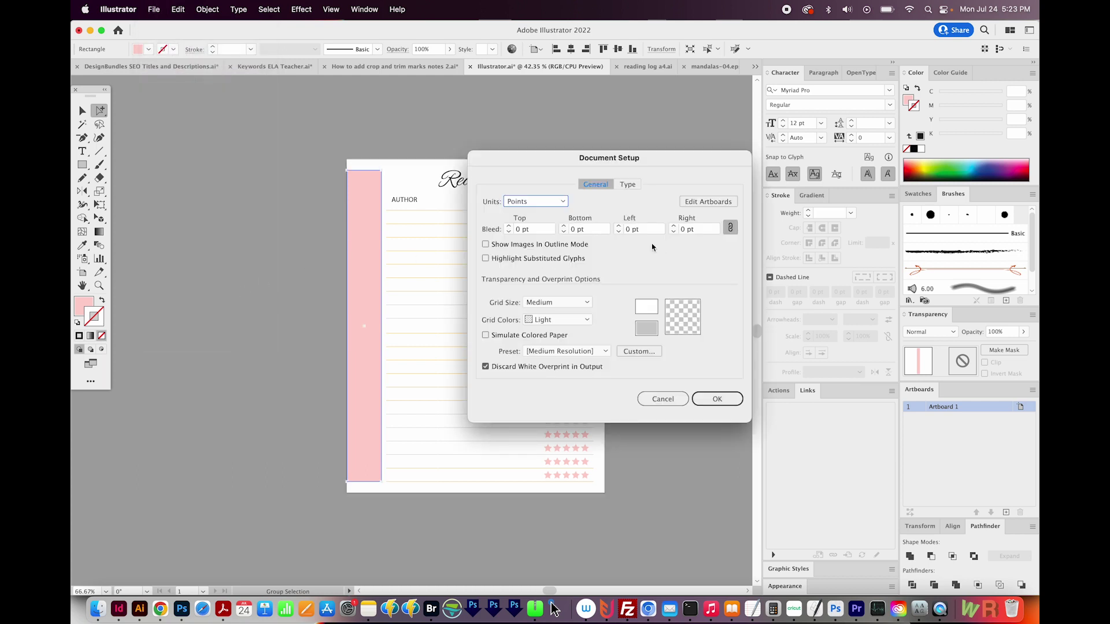
{"action": "left_click", "coordinate": [543, 230]}
{"action": "key", "text": "shift+Tab"}
{"action": "left_click", "coordinate": [547, 202]}
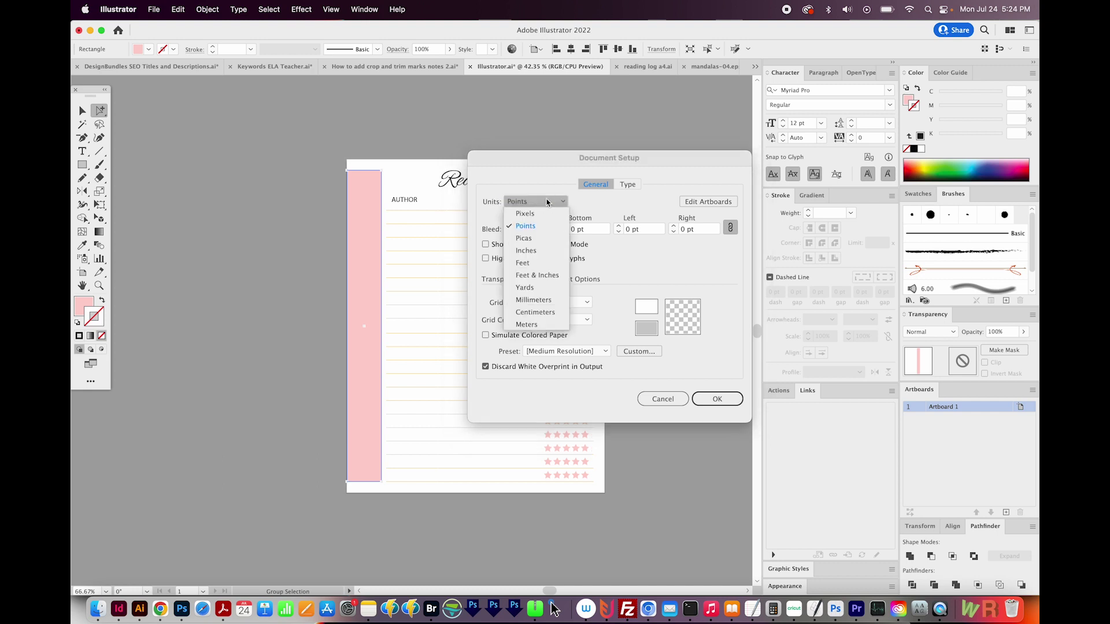
{"action": "left_click", "coordinate": [532, 250]}
Step: Set the document bleed to 0.125 in on all four sides and apply the setup
{"action": "left_click", "coordinate": [502, 229]}
{"action": "type", "text": "0.125"}
{"action": "key", "text": "Tab"}
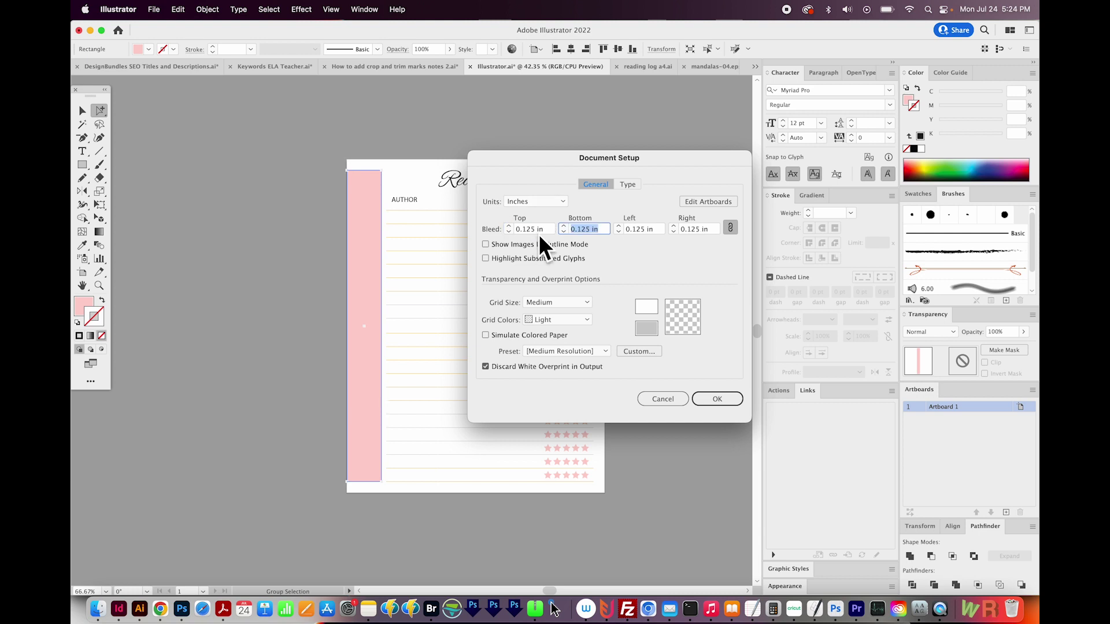
{"action": "left_click", "coordinate": [731, 230]}
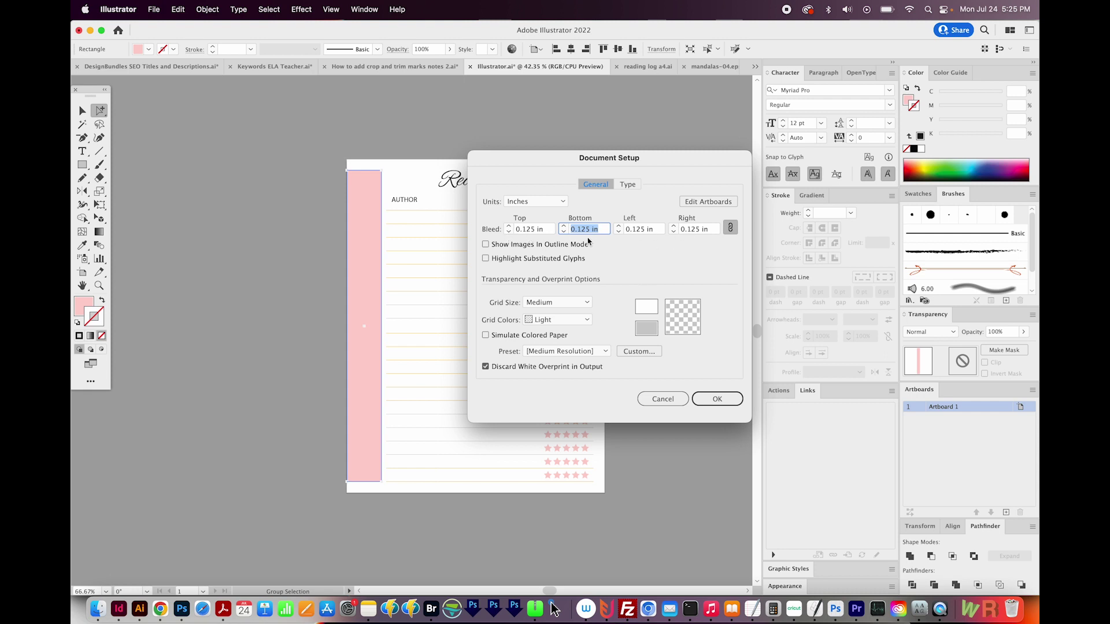
{"action": "left_click", "coordinate": [701, 399]}
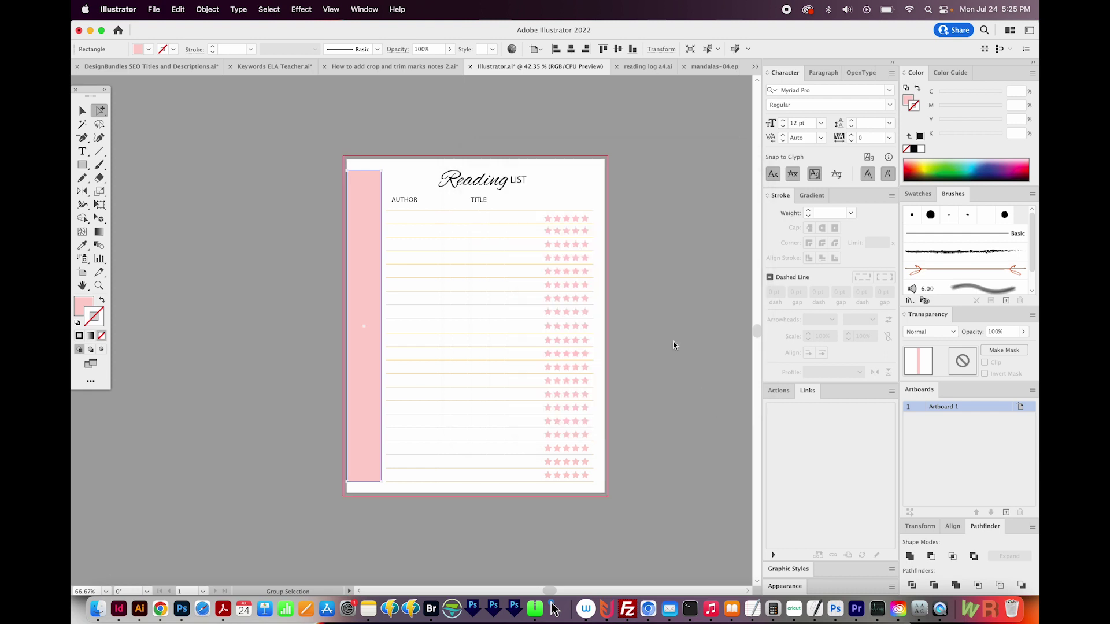
Step: Extend the outer edge of the pink sidebar rectangle out to the bleed guide, then deselect it
{"action": "key", "text": "z"}
{"action": "left_click_drag", "start_coordinate": [335, 196], "coordinate": [446, 95]}
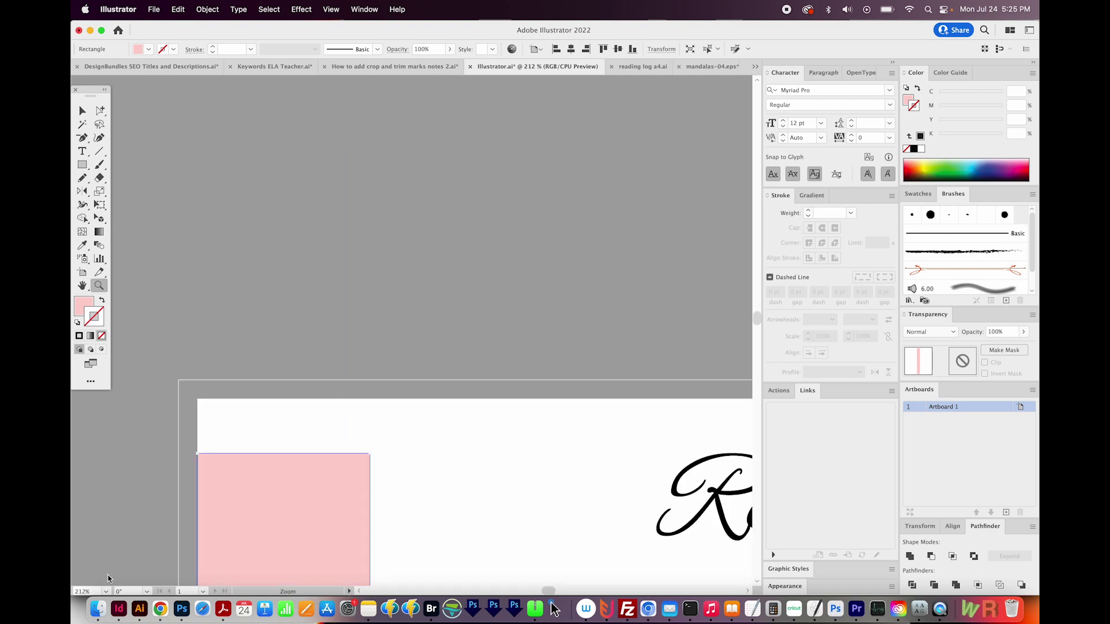
{"action": "scroll", "coordinate": [145, 549], "scroll_direction": "up", "scroll_amount": 4}
{"action": "scroll", "coordinate": [145, 549], "scroll_direction": "left", "scroll_amount": 3}
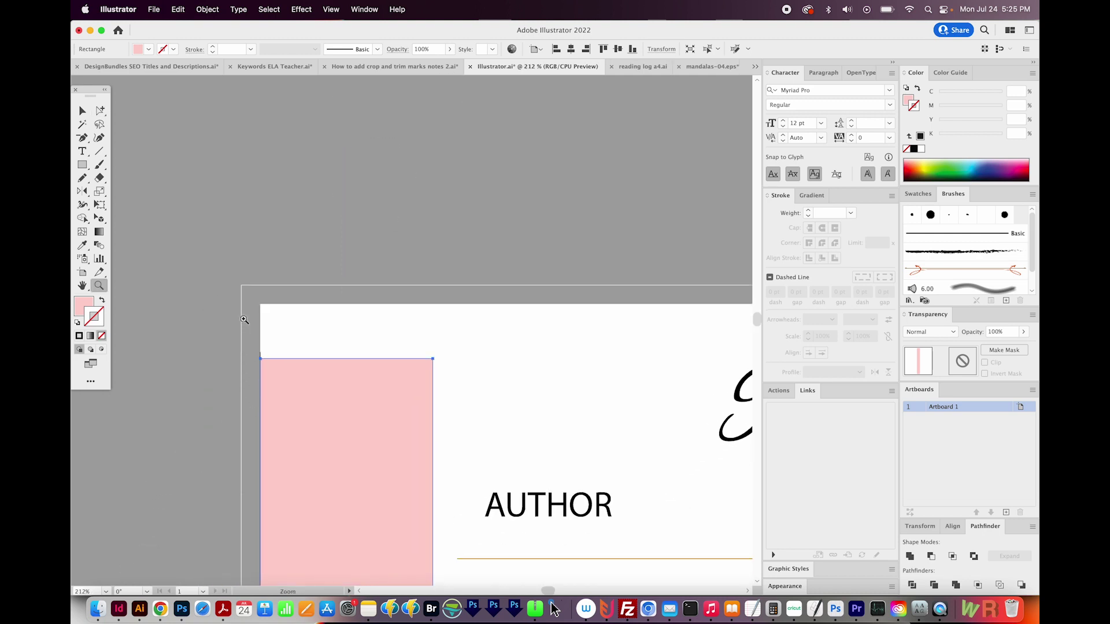
{"action": "left_click", "coordinate": [315, 379], "text": "alt"}
{"action": "left_click", "coordinate": [316, 355], "text": "alt"}
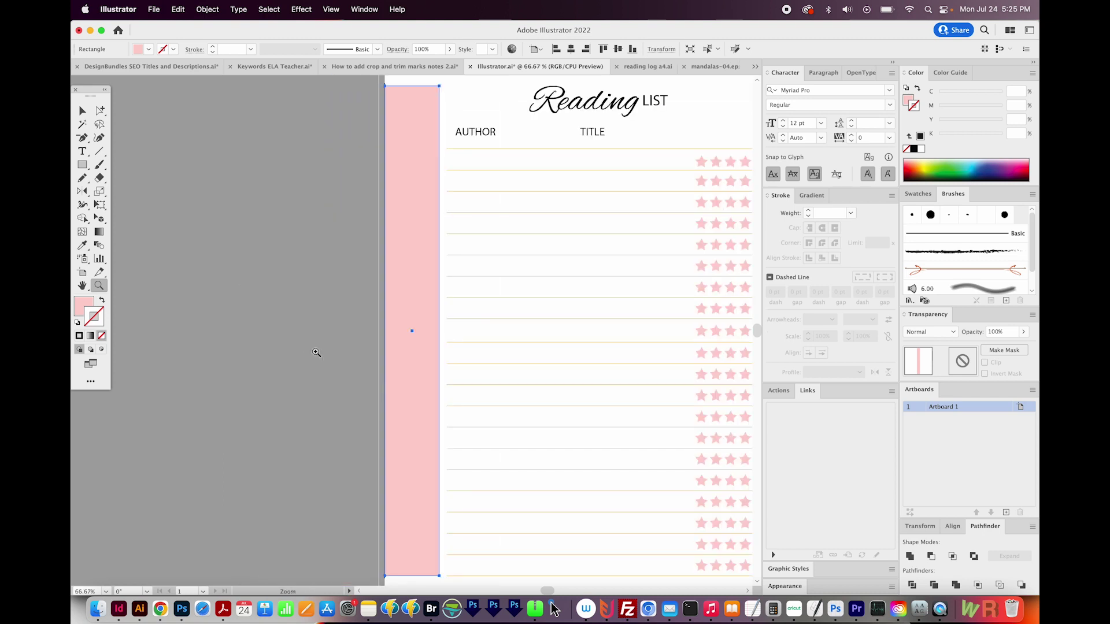
{"action": "scroll", "coordinate": [349, 324], "scroll_direction": "up", "scroll_amount": 2}
{"action": "key", "text": "v"}
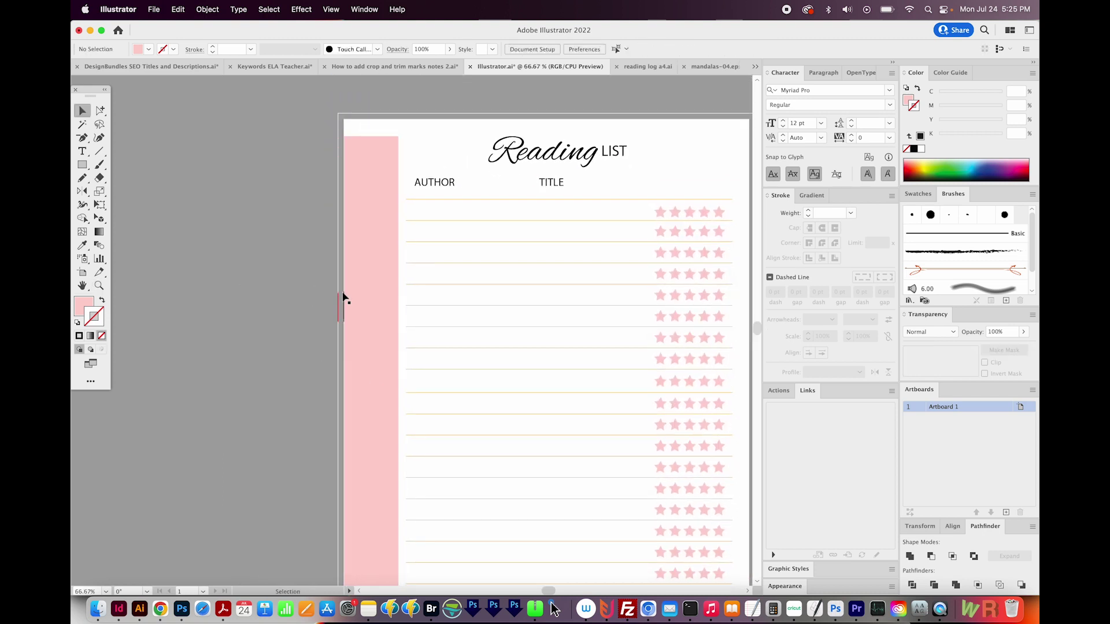
{"action": "left_click", "coordinate": [362, 293]}
{"action": "left_click", "coordinate": [328, 297]}
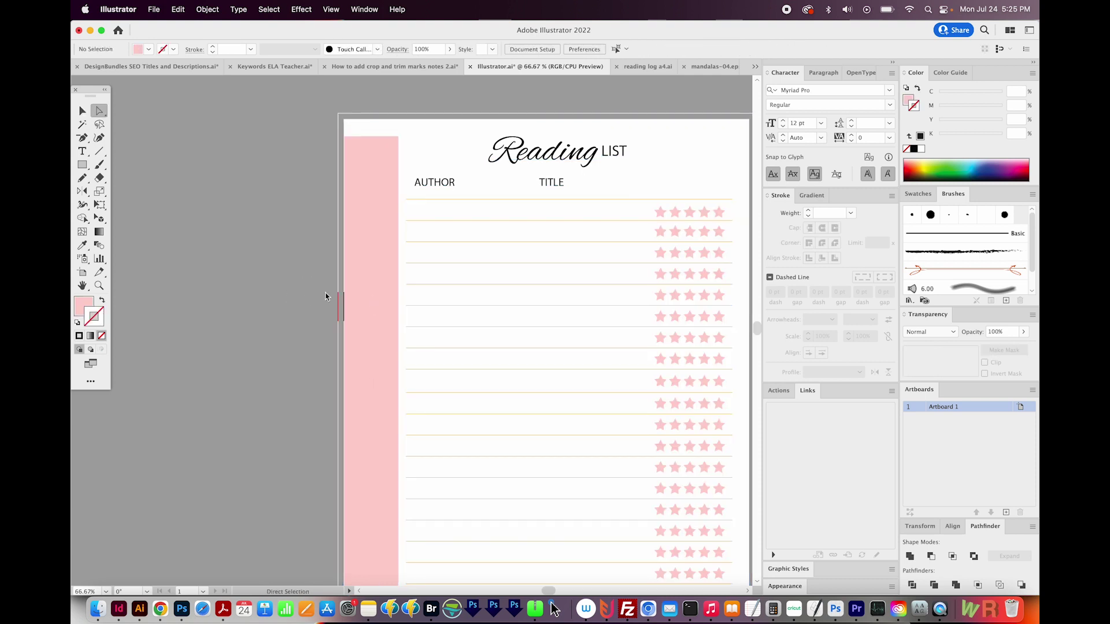
{"action": "left_click", "coordinate": [371, 280]}
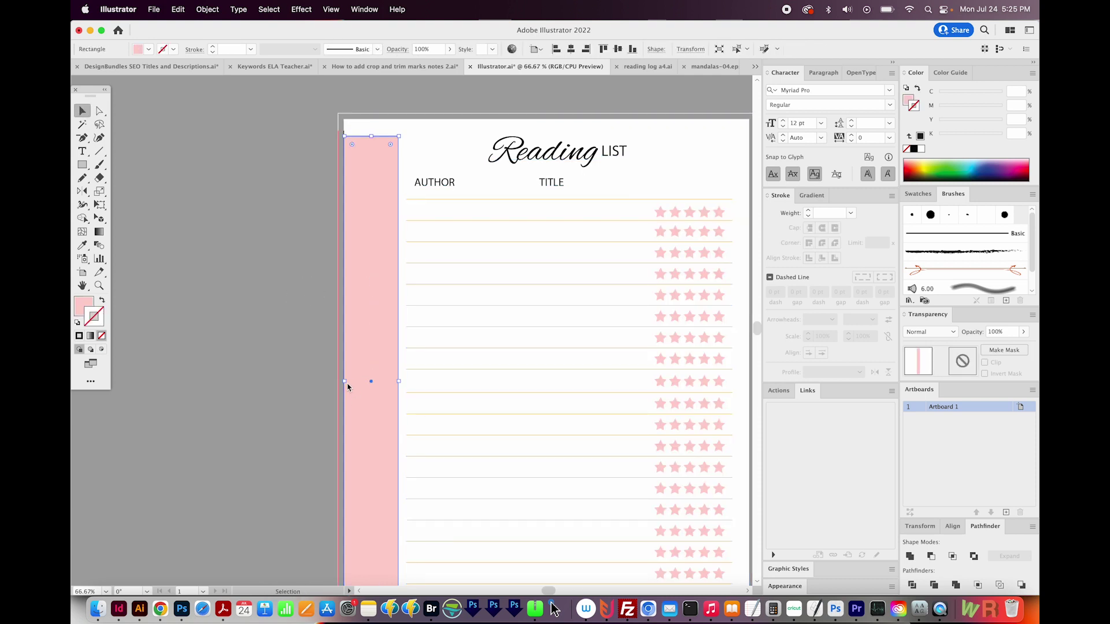
{"action": "left_click_drag", "start_coordinate": [344, 382], "coordinate": [339, 382]}
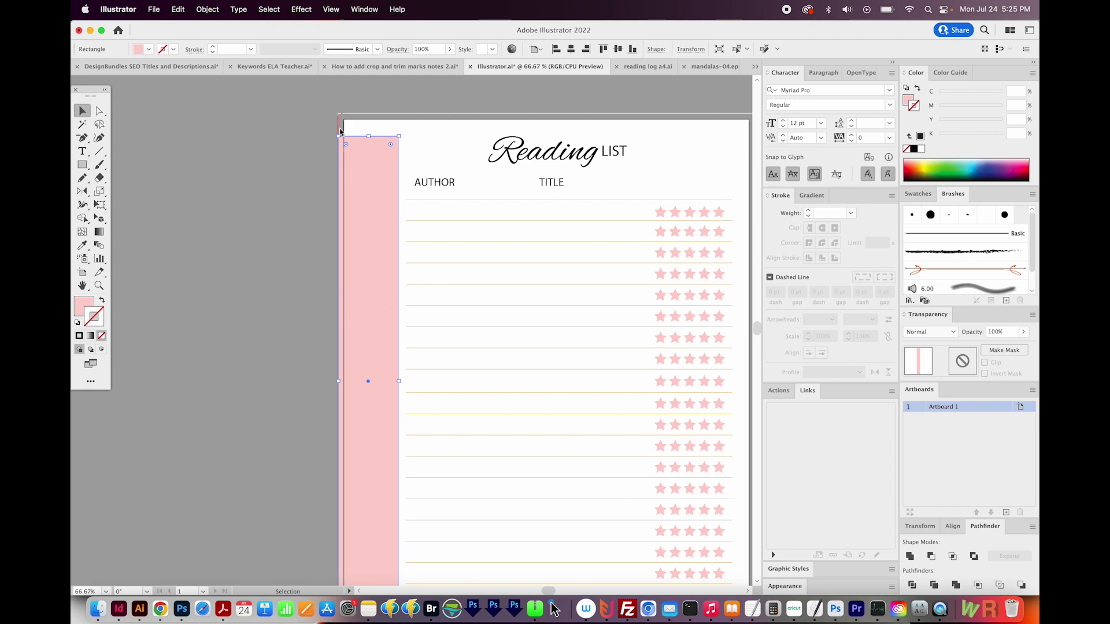
{"action": "scroll", "coordinate": [279, 211], "scroll_direction": "right", "scroll_amount": 2}
{"action": "left_click", "coordinate": [279, 210]}
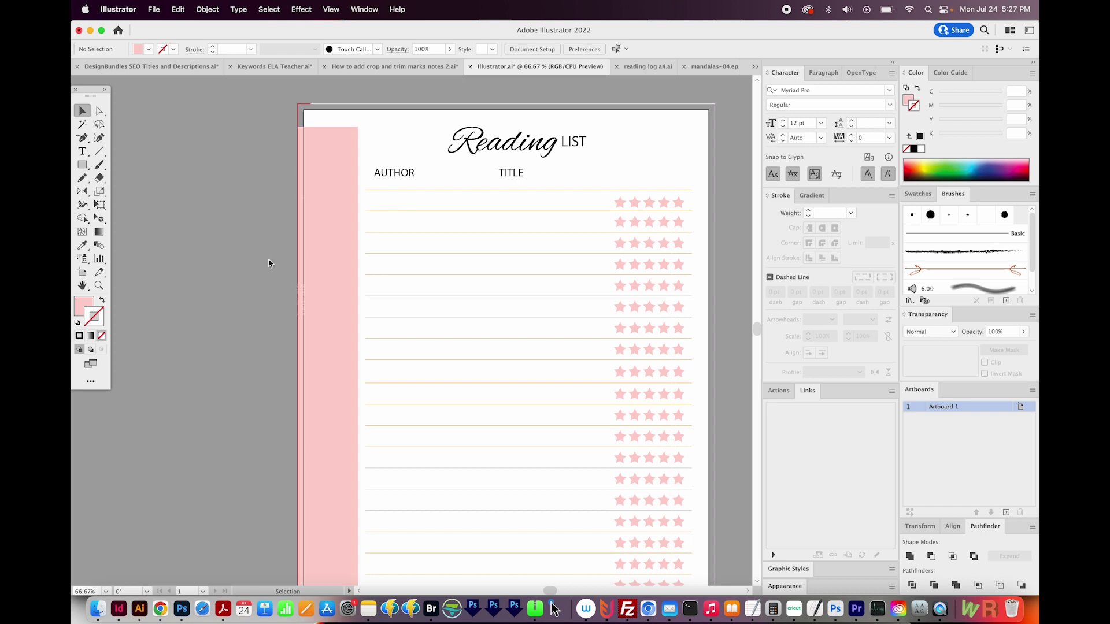
Step: Save the artwork as Illustrator.pdf in Adobe PDF format and turn on Trim Marks in the PDF options
{"action": "left_click", "coordinate": [155, 10]}
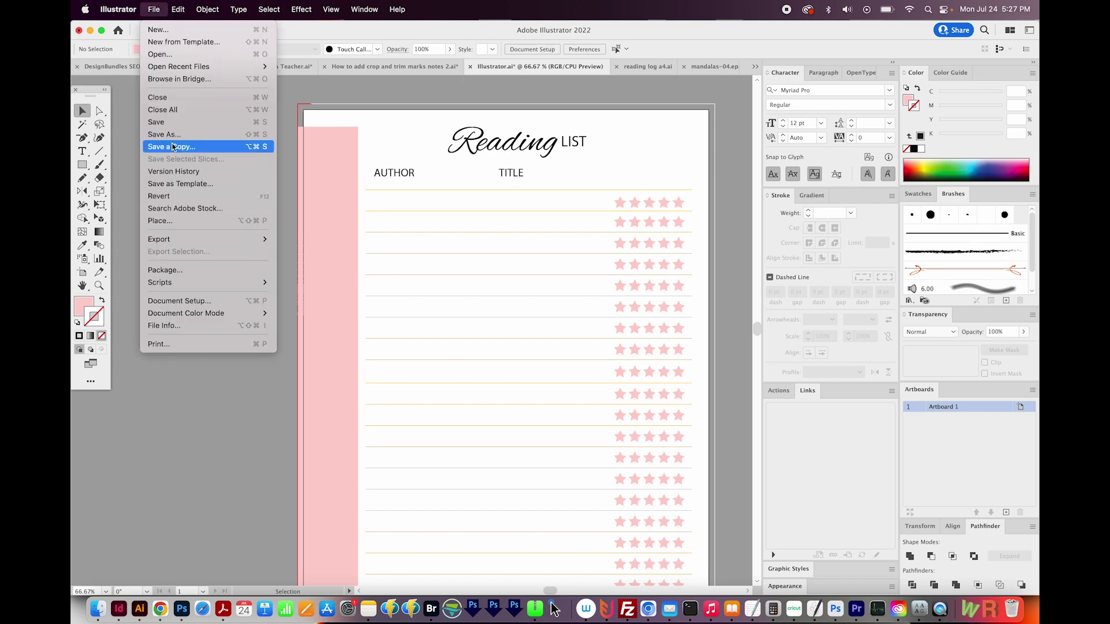
{"action": "left_click", "coordinate": [162, 134]}
{"action": "left_click", "coordinate": [645, 465]}
{"action": "left_click", "coordinate": [646, 504]}
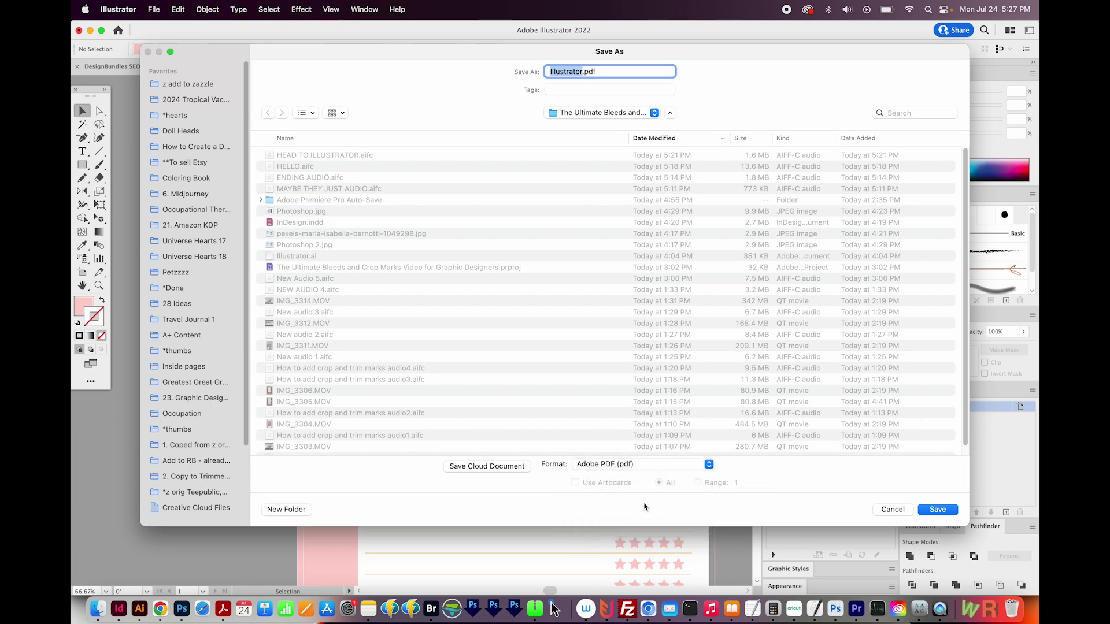
{"action": "left_click", "coordinate": [939, 510]}
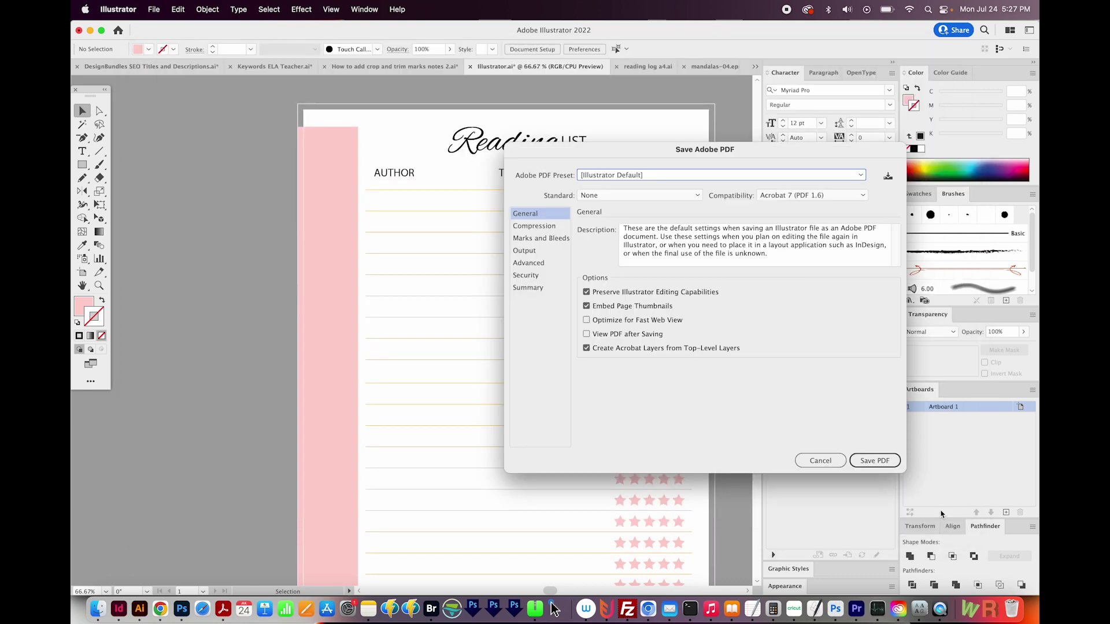
{"action": "left_click", "coordinate": [527, 240]}
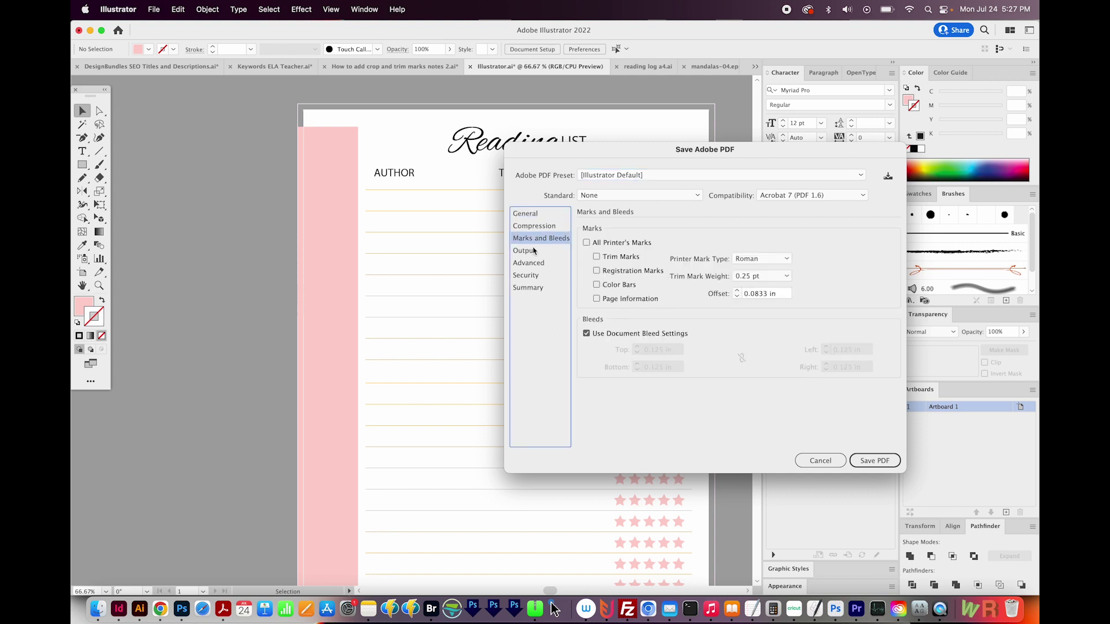
{"action": "left_click", "coordinate": [597, 257]}
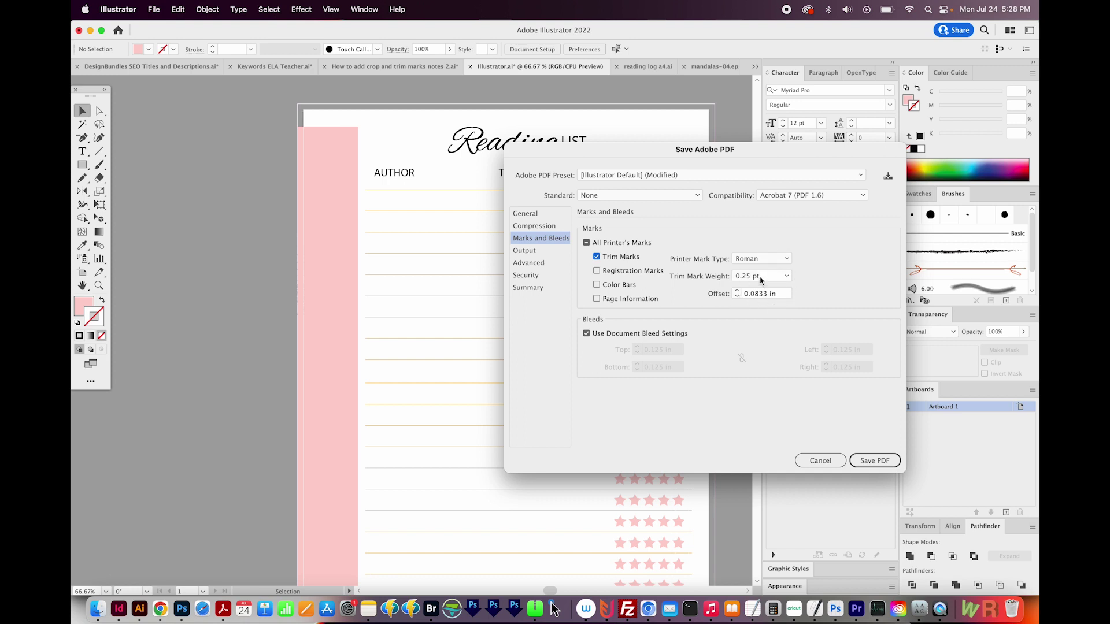
{"action": "left_click", "coordinate": [586, 334]}
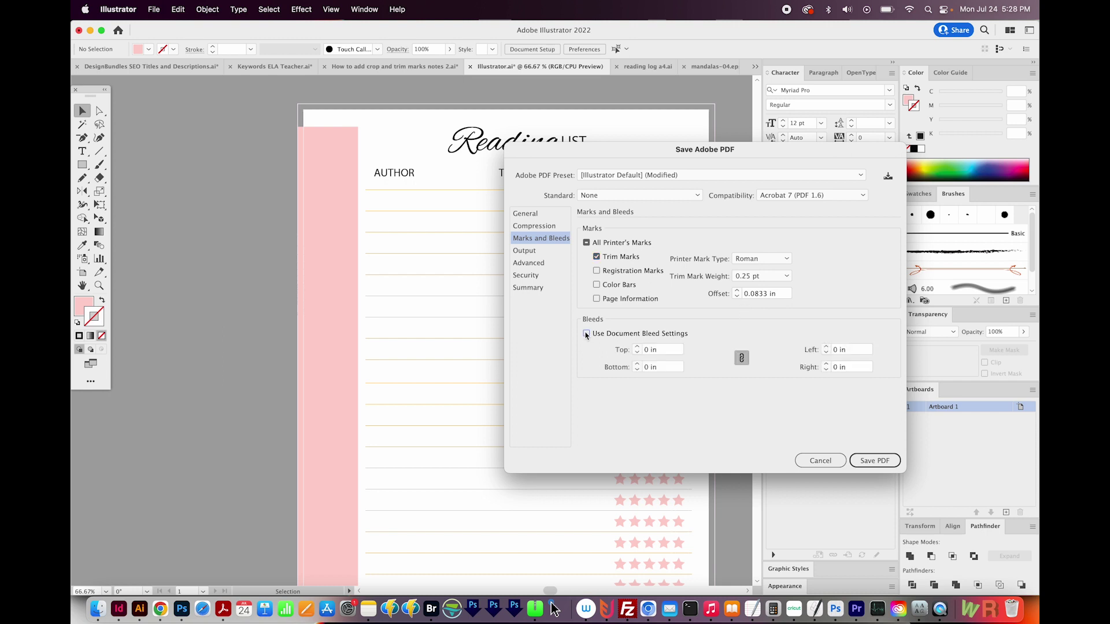
{"action": "left_click", "coordinate": [586, 334]}
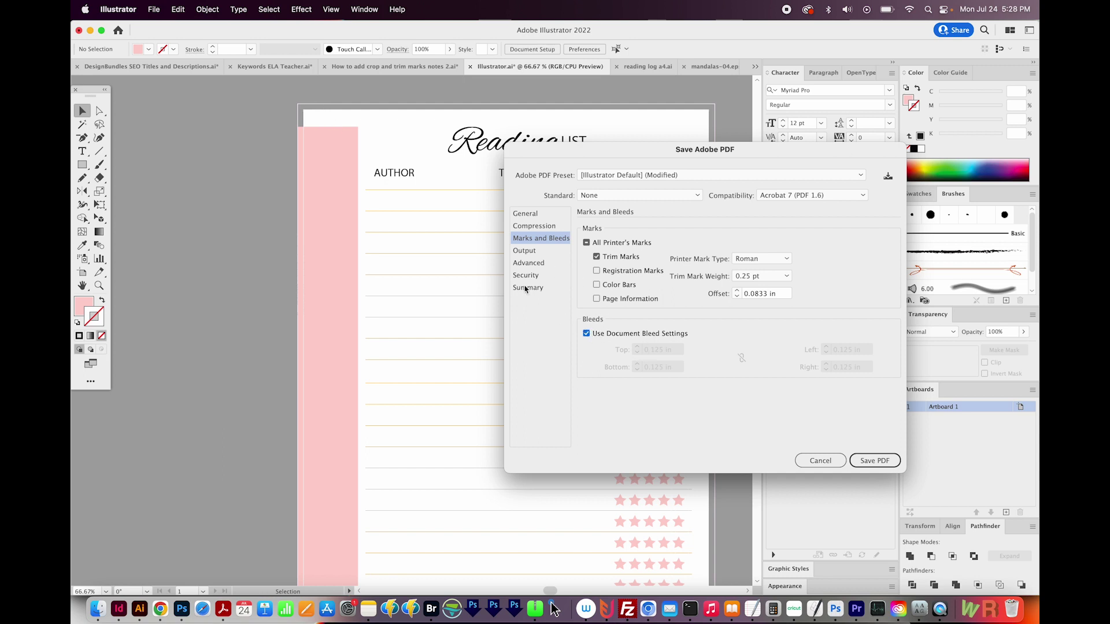
{"action": "left_click", "coordinate": [587, 334]}
{"action": "left_click", "coordinate": [646, 351]}
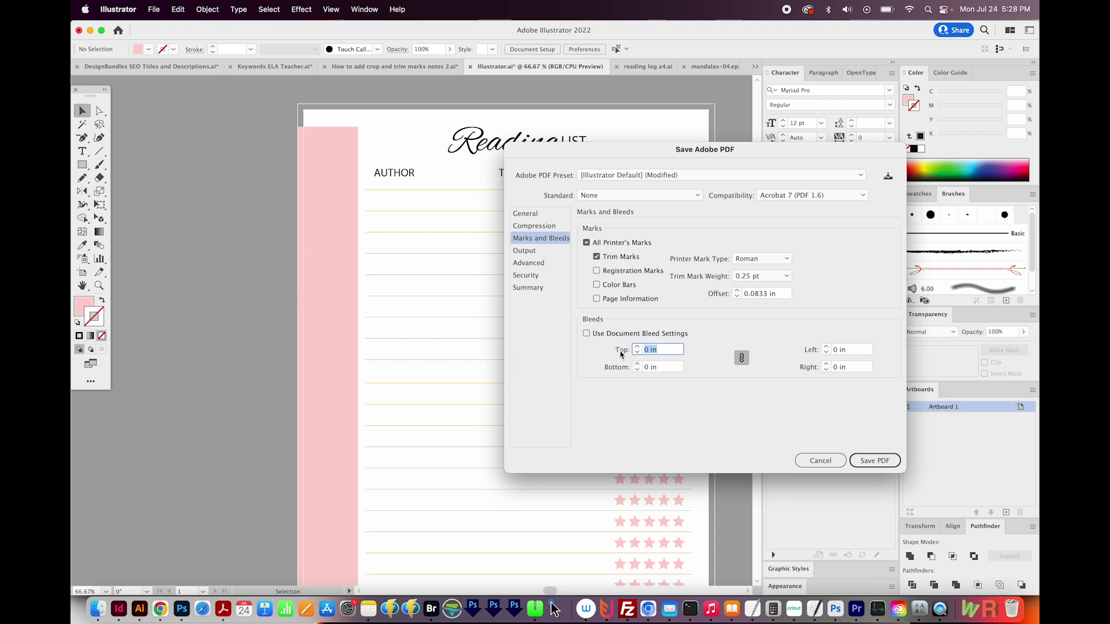
{"action": "left_click", "coordinate": [586, 334]}
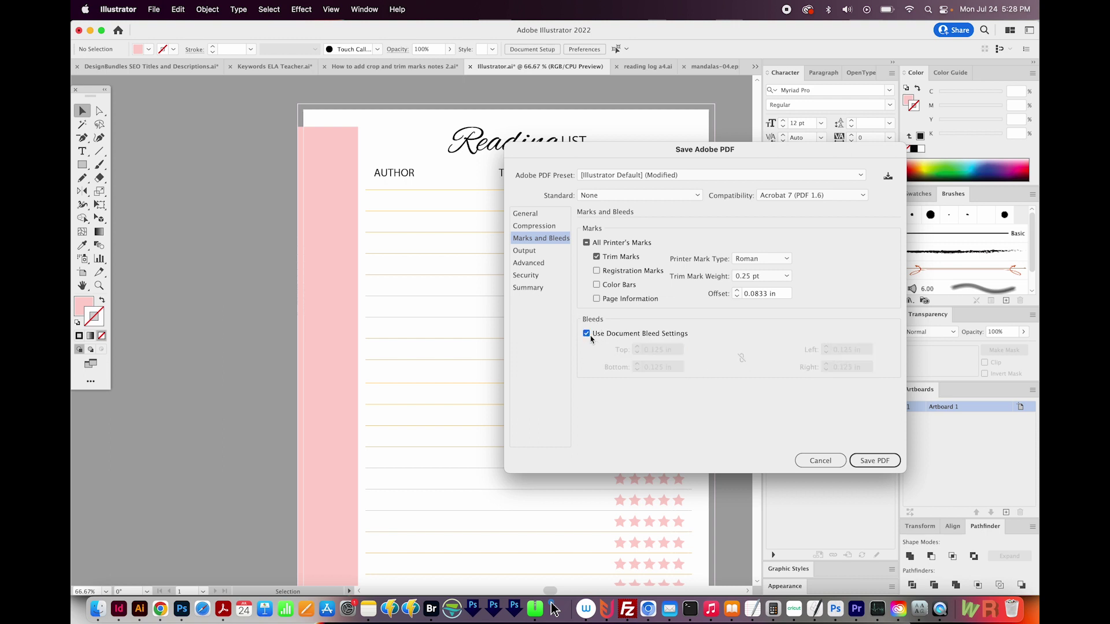
Step: Save the PDF with these settings and open Illustrator.pdf in Acrobat to check its trim marks and bleed
{"action": "left_click", "coordinate": [882, 461]}
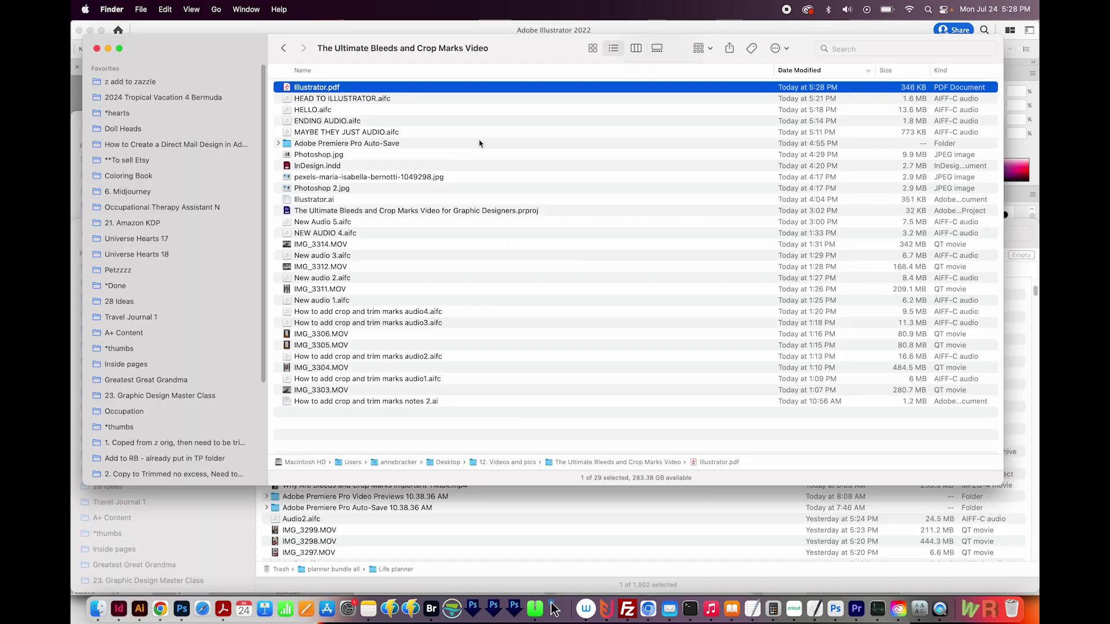
{"action": "key", "text": "super+o"}
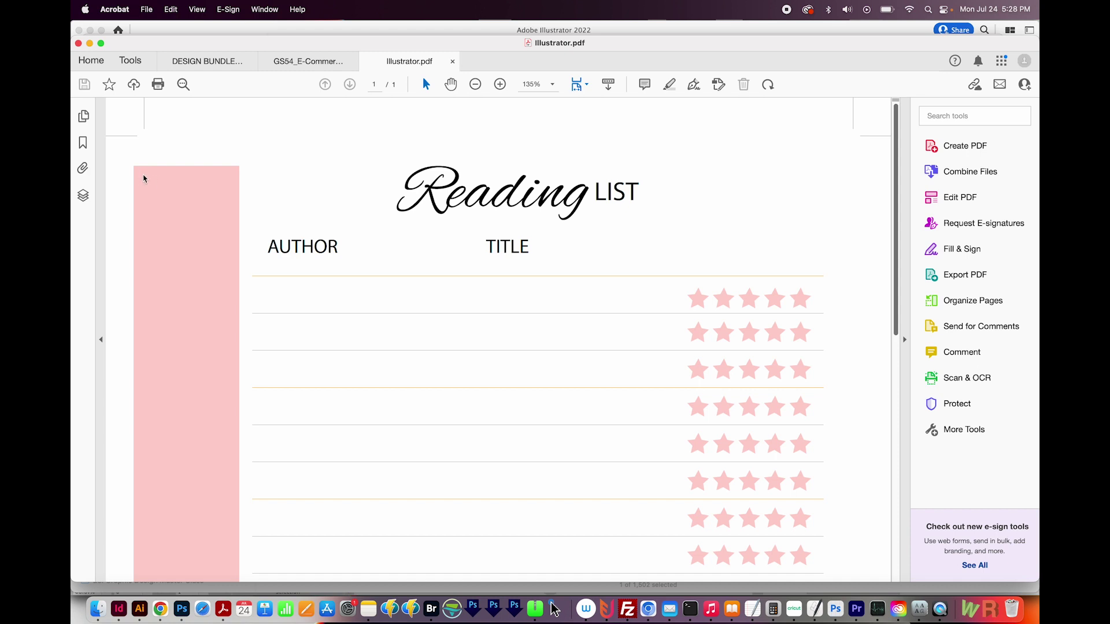
Step: Switch to InDesign and review the "Vacationing in Roatan" page in InDesign.indd
{"action": "mouse_move", "coordinate": [133, 564]}
{"action": "left_click", "coordinate": [118, 609]}
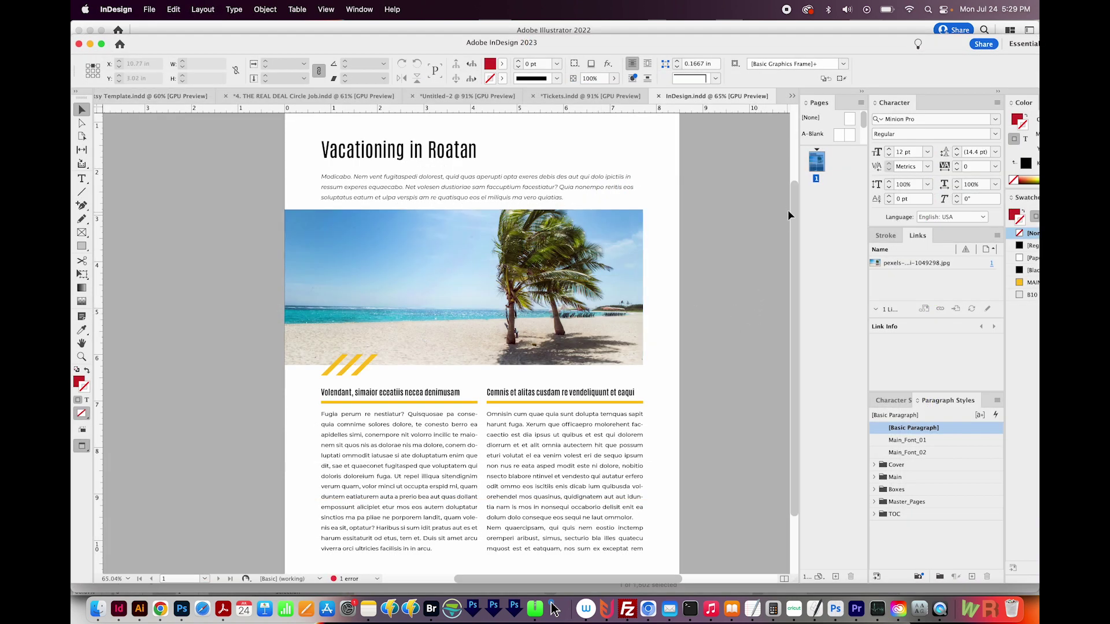
{"action": "mouse_move", "coordinate": [794, 206]}
{"action": "left_mouse_down"}
{"action": "mouse_move", "coordinate": [793, 227]}
{"action": "mouse_move", "coordinate": [794, 199]}
{"action": "left_mouse_up"}
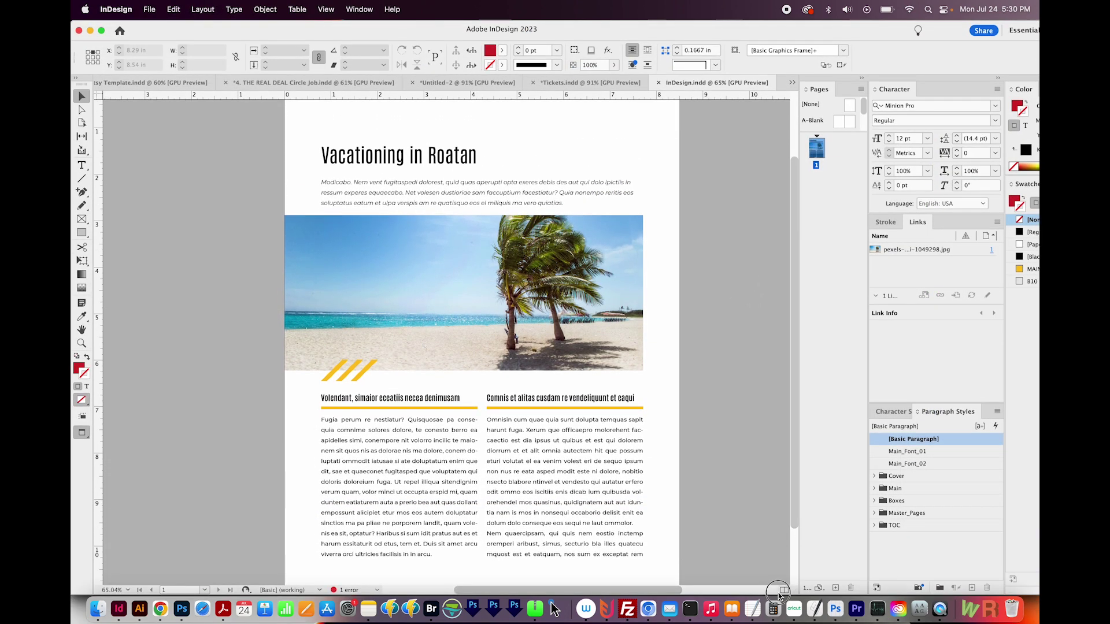
{"action": "scroll", "coordinate": [720, 430], "scroll_direction": "up", "scroll_amount": 3}
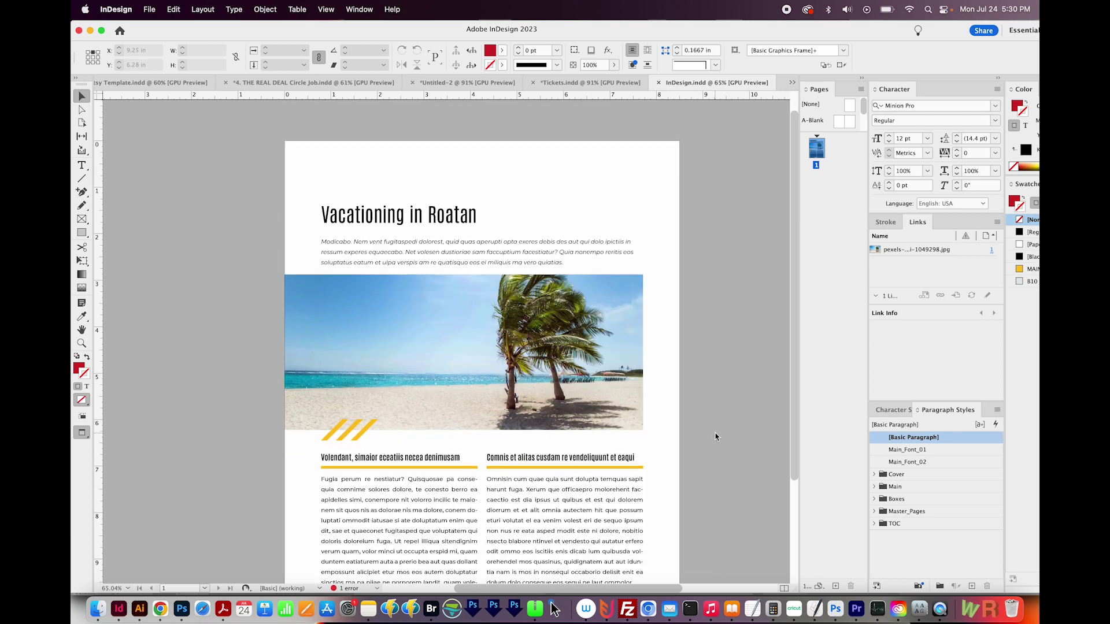
{"action": "scroll", "coordinate": [711, 432], "scroll_direction": "down", "scroll_amount": 2}
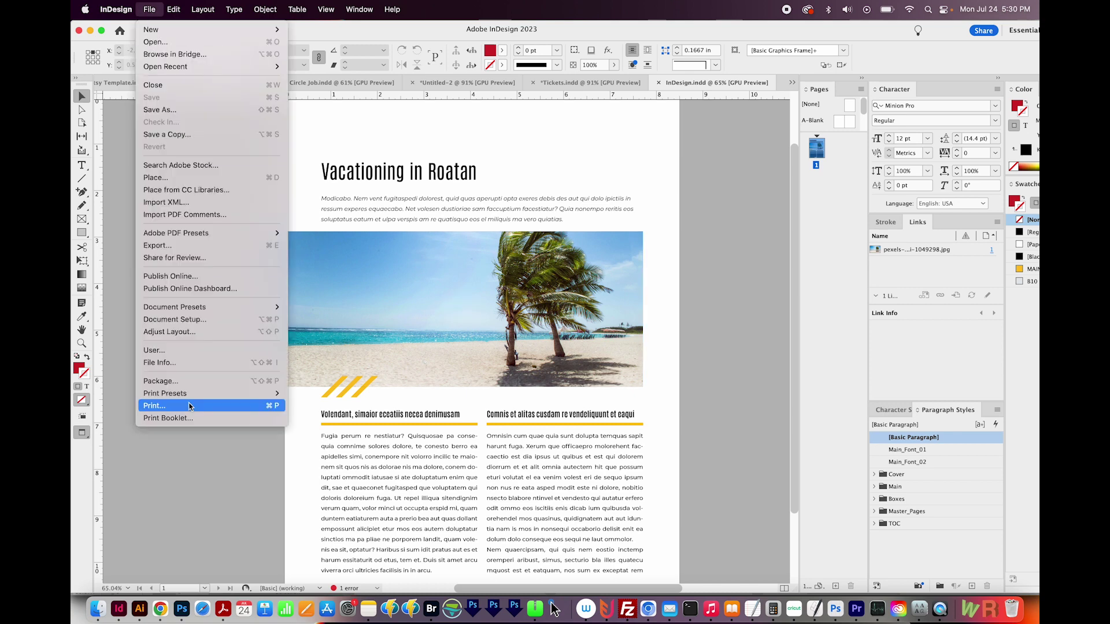
Step: Set the InDesign document's bleed to 0.125 in on all sides and turn off the preview mode to show the guides
{"action": "left_click", "coordinate": [211, 320]}
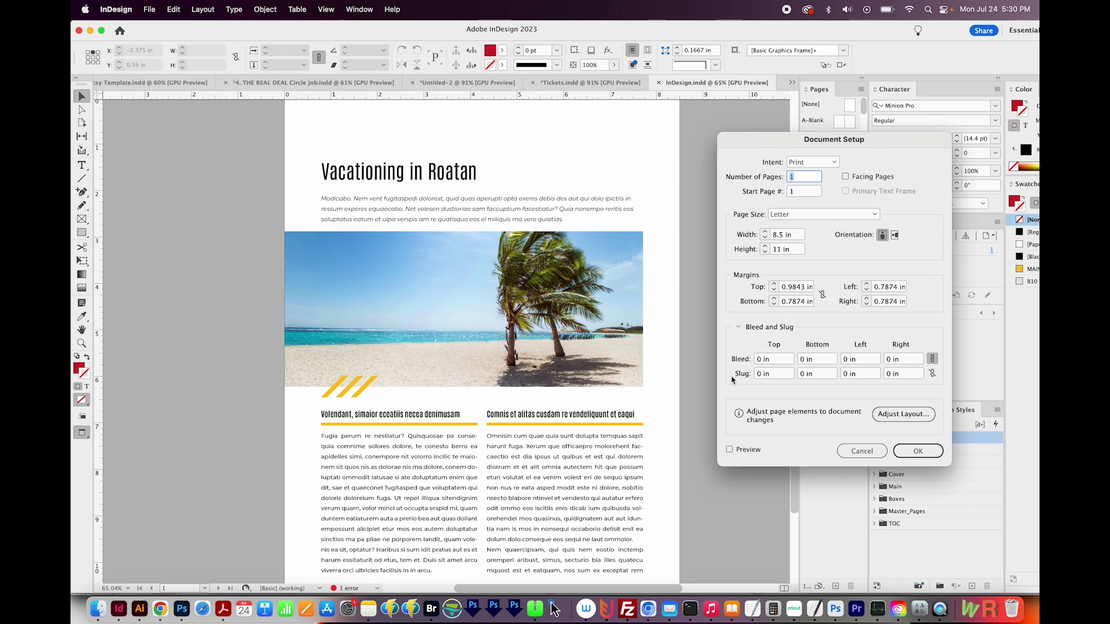
{"action": "left_click", "coordinate": [775, 359]}
{"action": "type", "text": ".125"}
{"action": "key", "text": "Tab"}
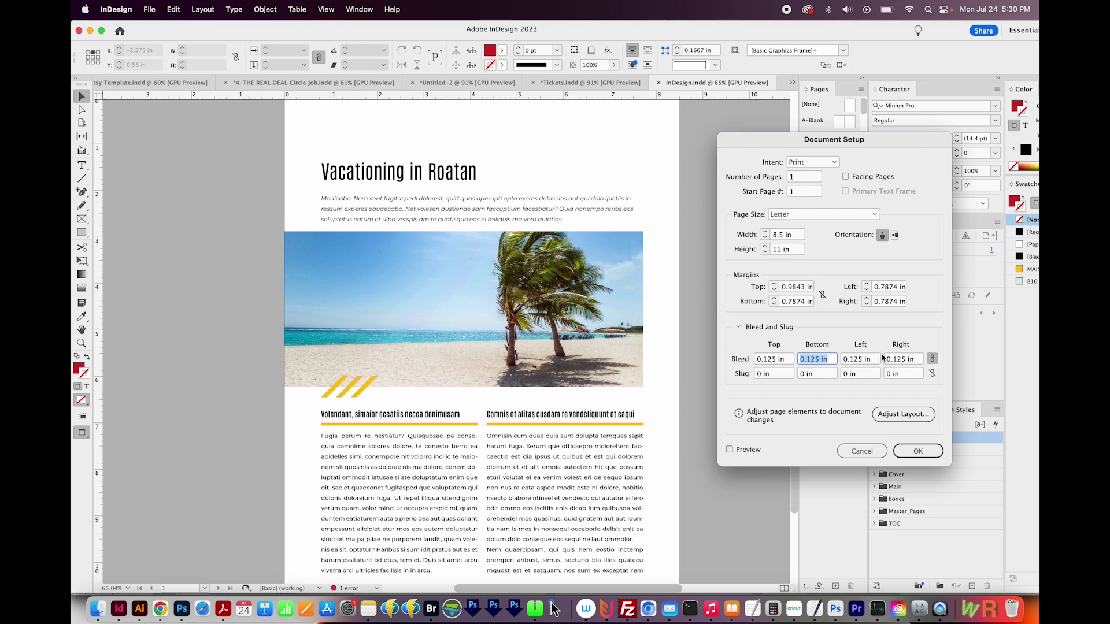
{"action": "left_click", "coordinate": [938, 454]}
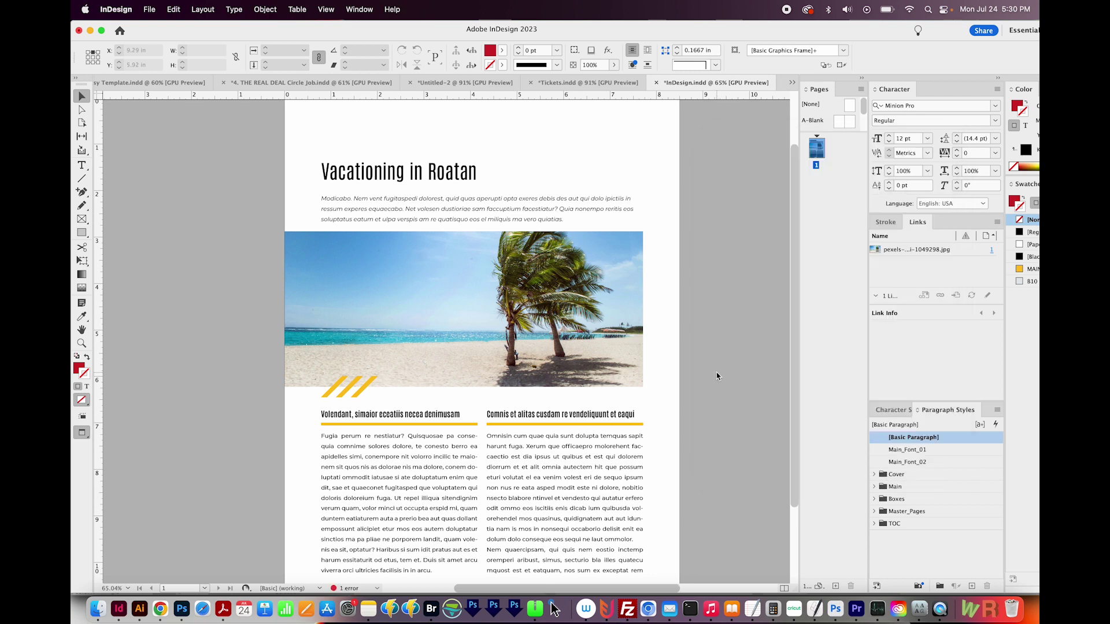
{"action": "key", "text": "w"}
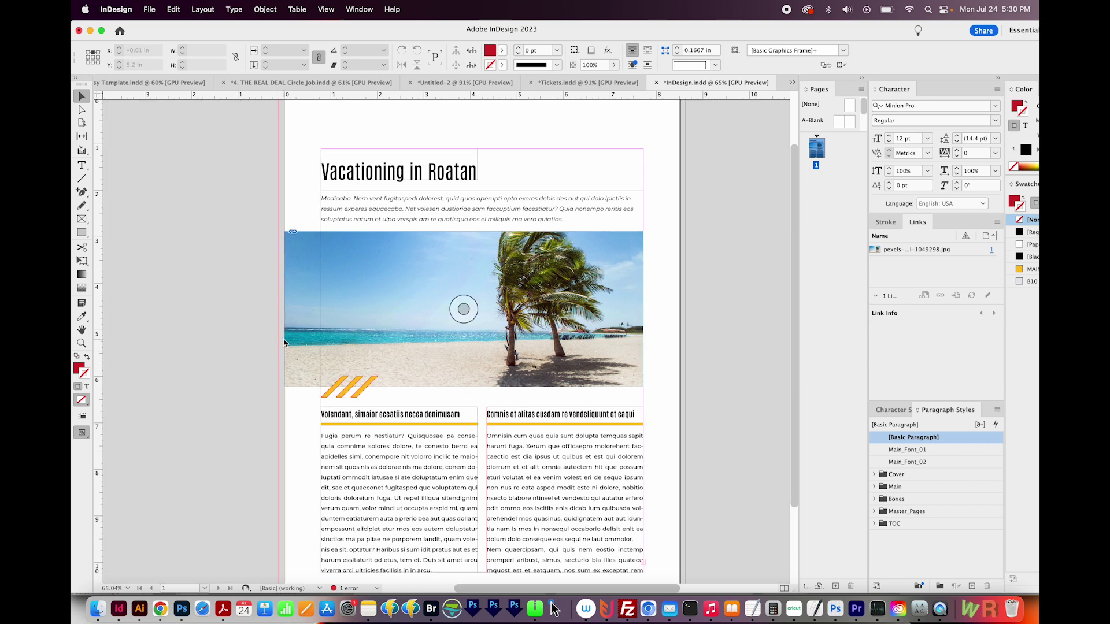
Step: Extend the beach photo's frame past the page's left edge to the bleed guide, making it 7.8376 in wide
{"action": "left_click", "coordinate": [292, 271]}
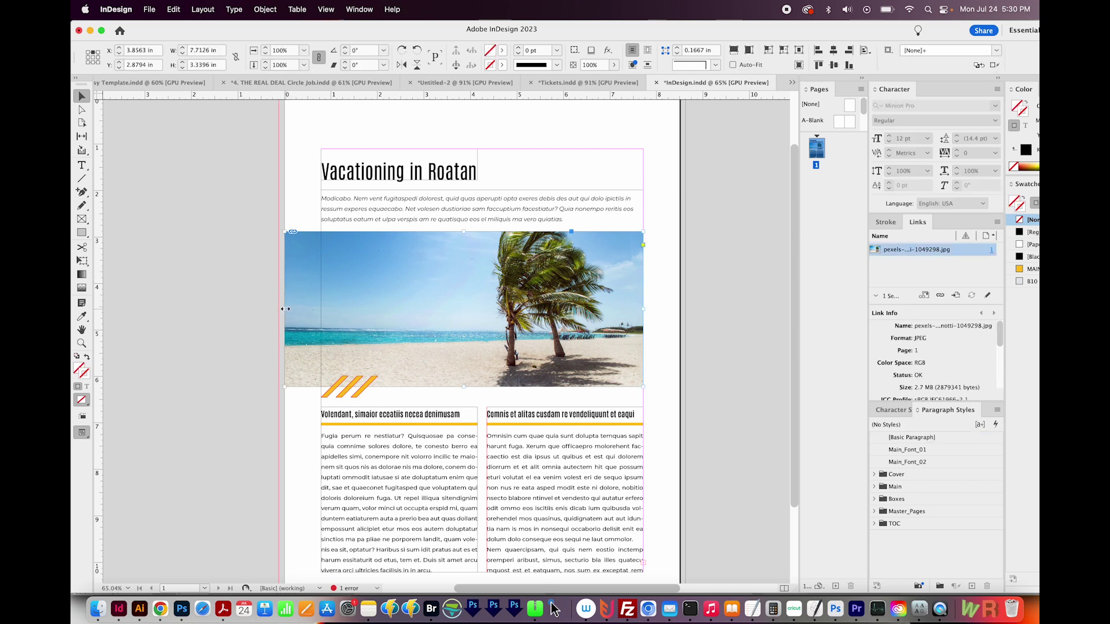
{"action": "left_click_drag", "start_coordinate": [285, 308], "coordinate": [402, 249]}
{"action": "key", "text": "z"}
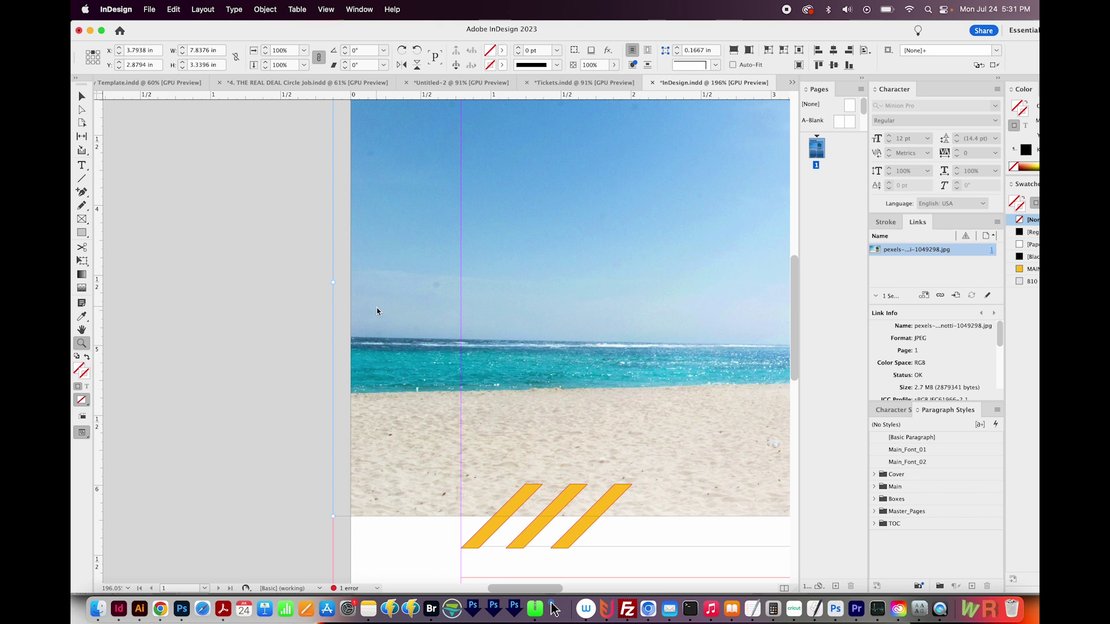
{"action": "left_click_drag", "start_coordinate": [537, 376], "coordinate": [473, 393]}
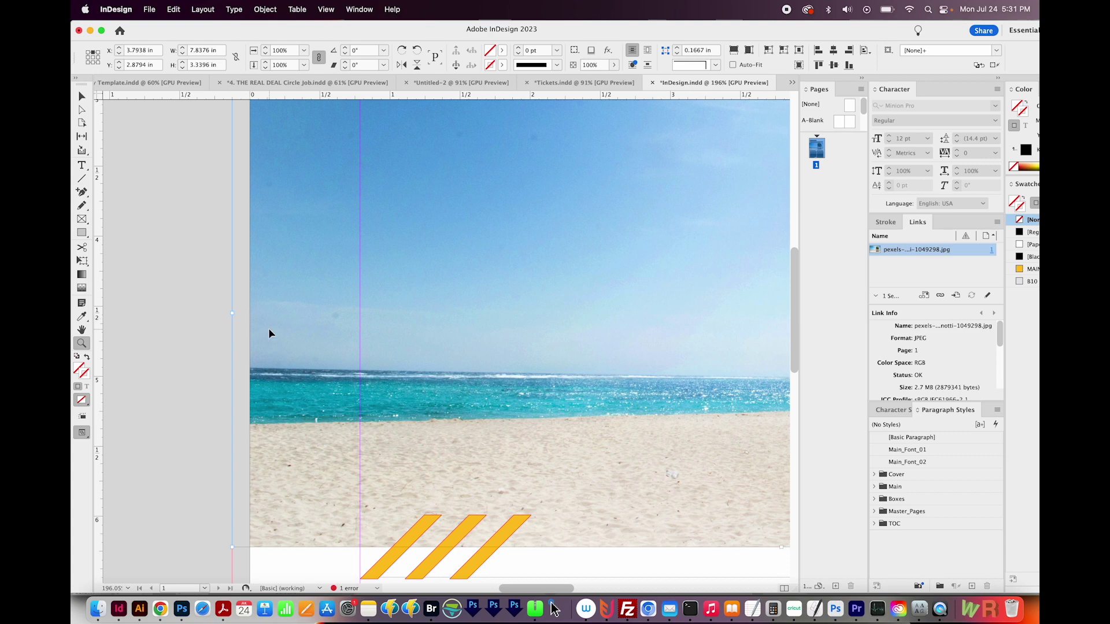
{"action": "key", "text": "super+1"}
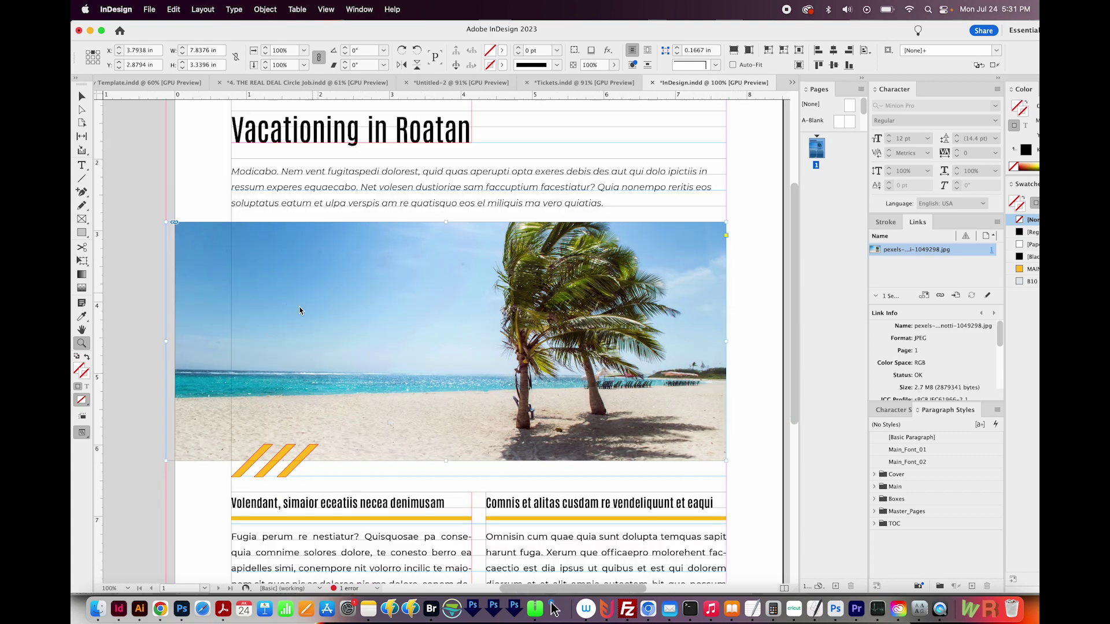
Step: Try to enlarge the beach image inside its frame proportionally so it reaches the left bleed guide
{"action": "key", "text": "a"}
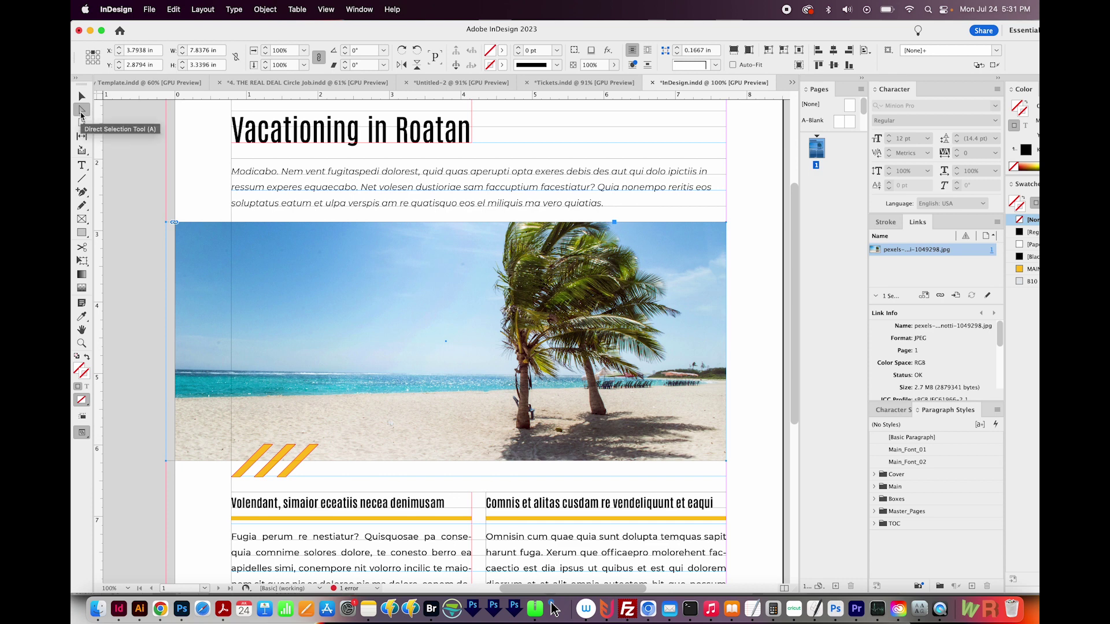
{"action": "left_click", "coordinate": [311, 313]}
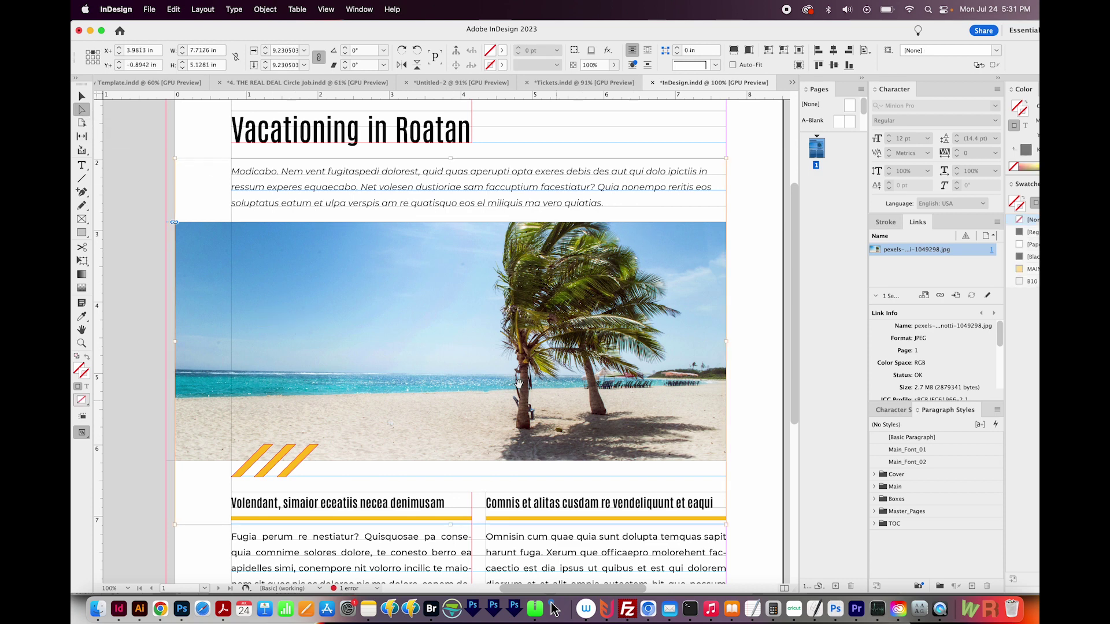
{"action": "scroll", "coordinate": [234, 399], "scroll_direction": "down", "scroll_amount": 2}
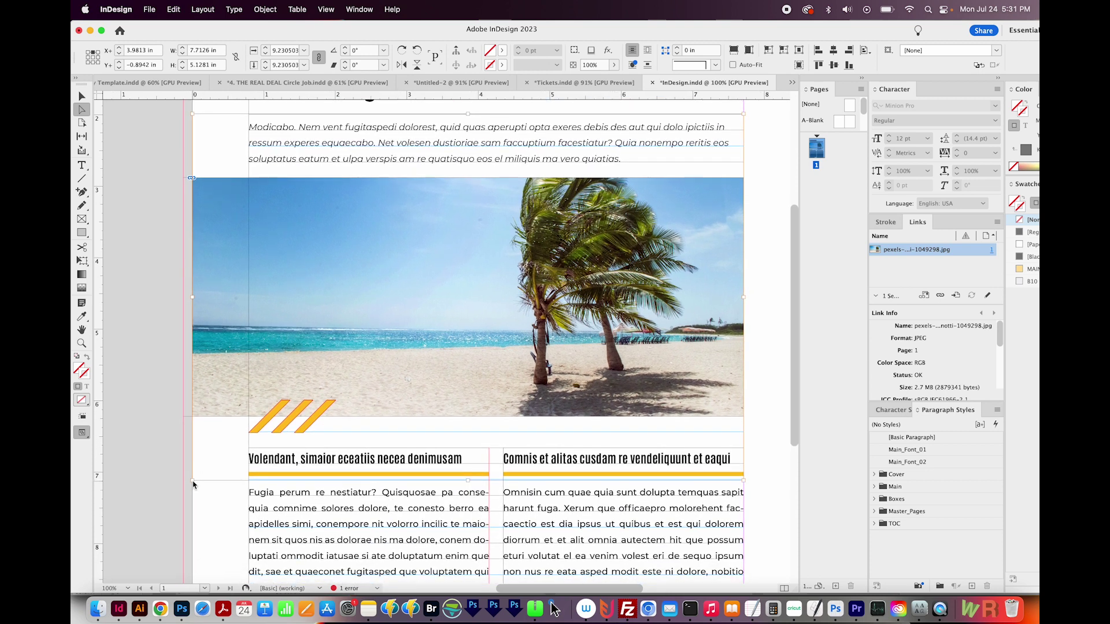
{"action": "left_click_drag", "start_coordinate": [193, 480], "coordinate": [184, 485]}
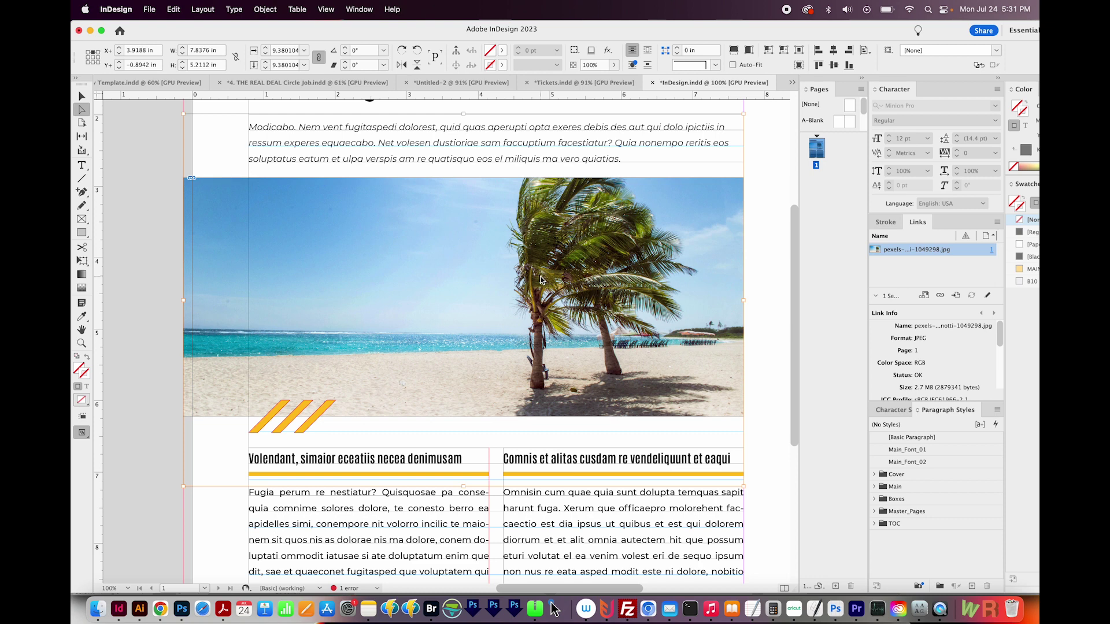
{"action": "key", "text": "super+z"}
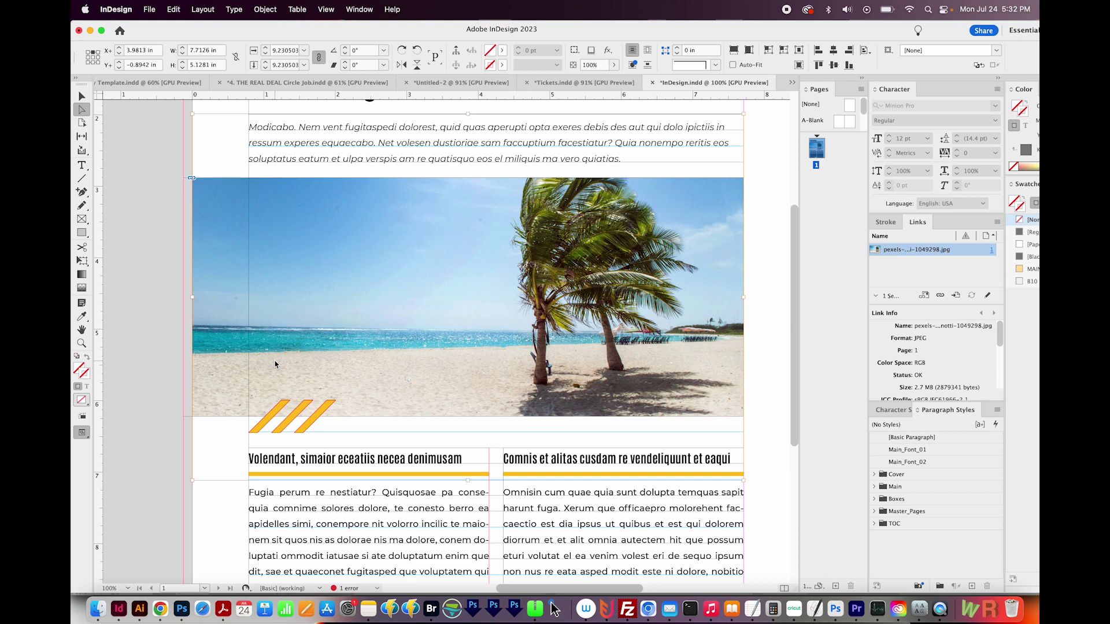
Step: Open the linked beach JPEG in Photoshop (Beta) and crop outward to extend the canvas on its left side to about 6298 px wide
{"action": "left_click", "coordinate": [97, 609]}
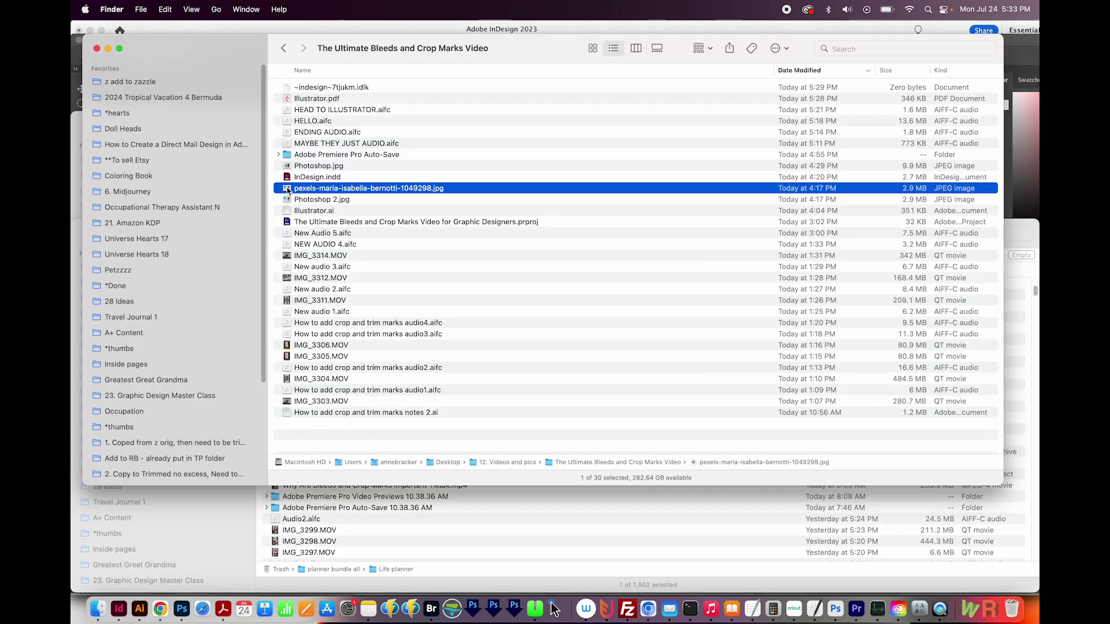
{"action": "left_click_drag", "start_coordinate": [287, 190], "coordinate": [839, 604]}
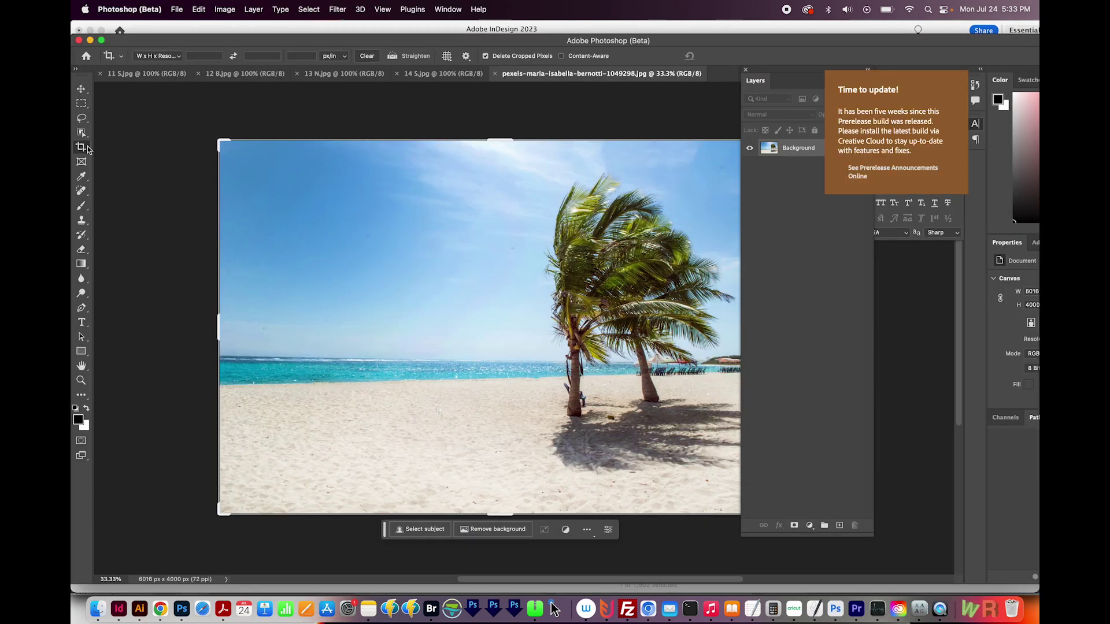
{"action": "left_click_drag", "start_coordinate": [217, 327], "coordinate": [206, 334]}
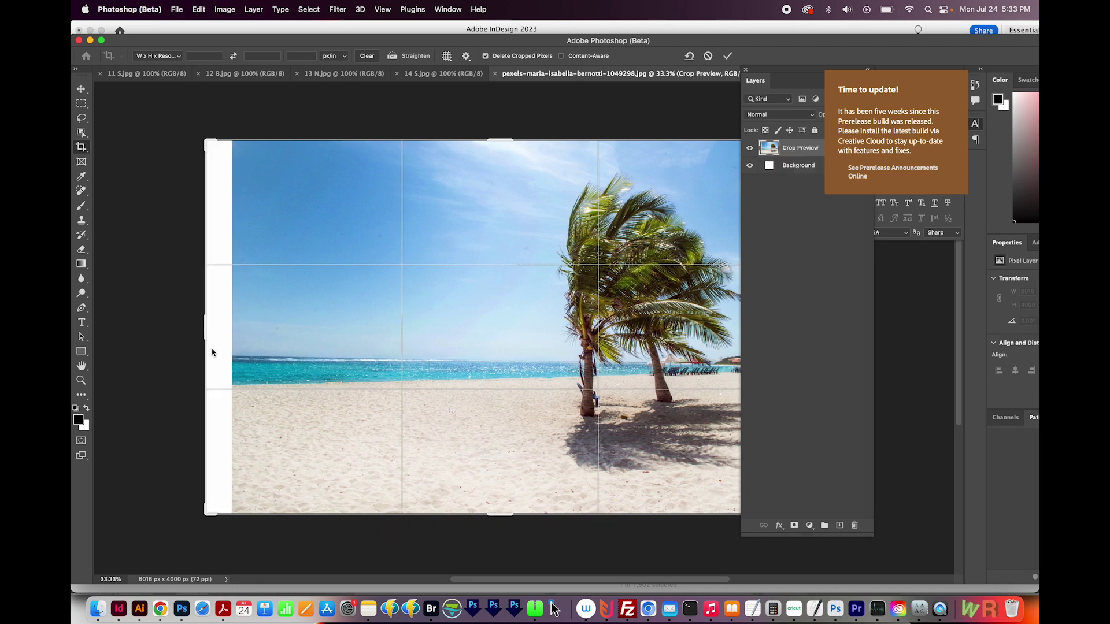
Step: Try to fill the blank strip along the photo's left edge using Generative Fill with an empty prompt
{"action": "left_click", "coordinate": [82, 105]}
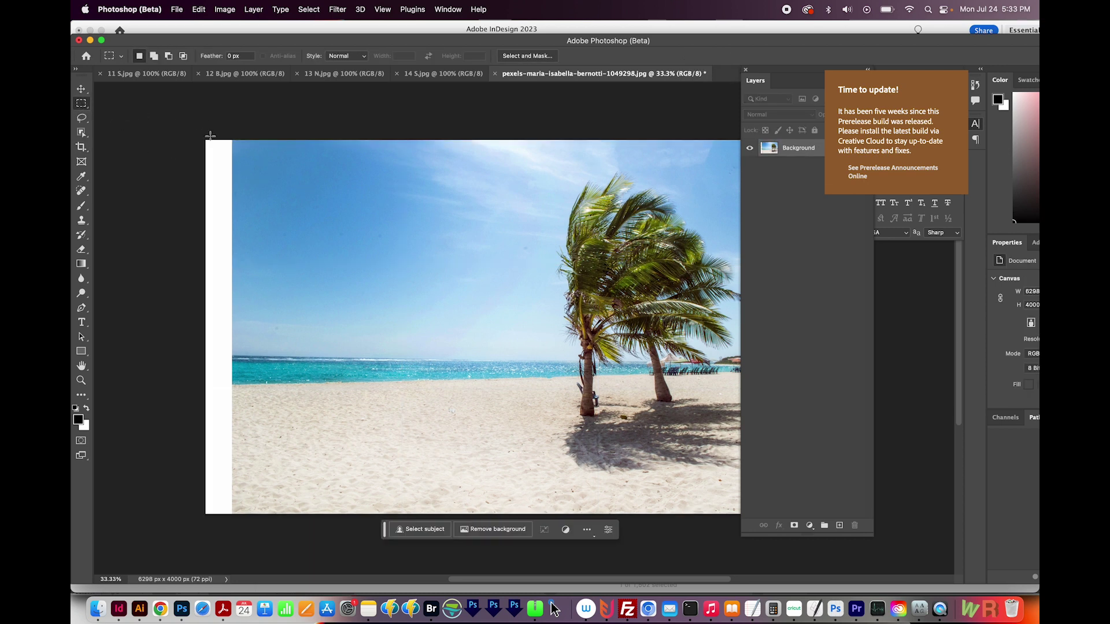
{"action": "key", "text": "super+minus"}
{"action": "left_click_drag", "start_coordinate": [197, 140], "coordinate": [393, 428]}
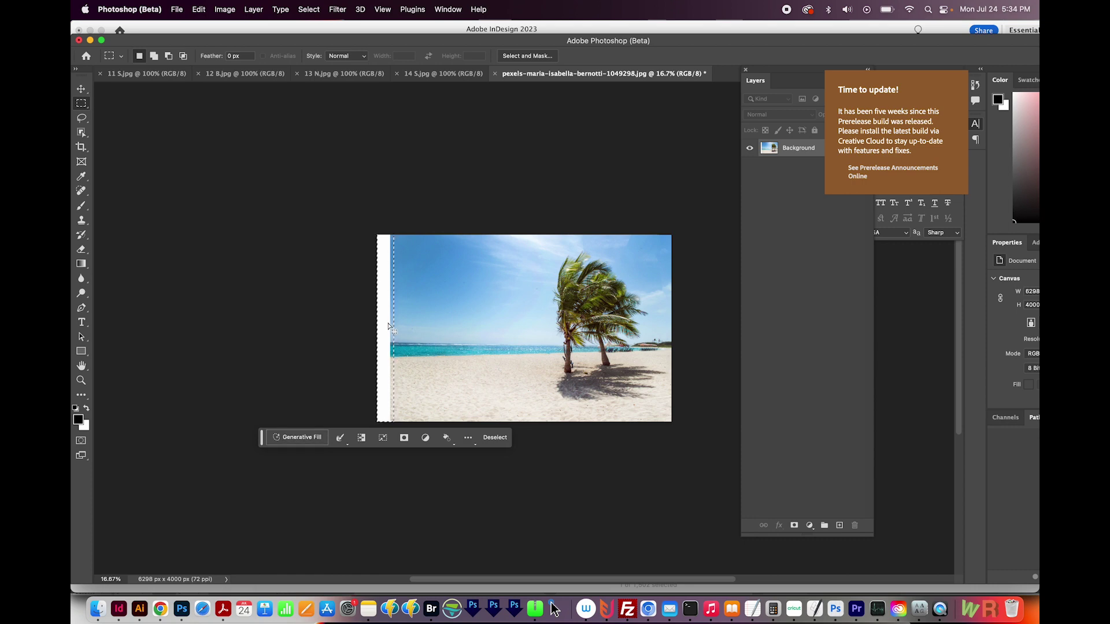
{"action": "left_click", "coordinate": [303, 437]}
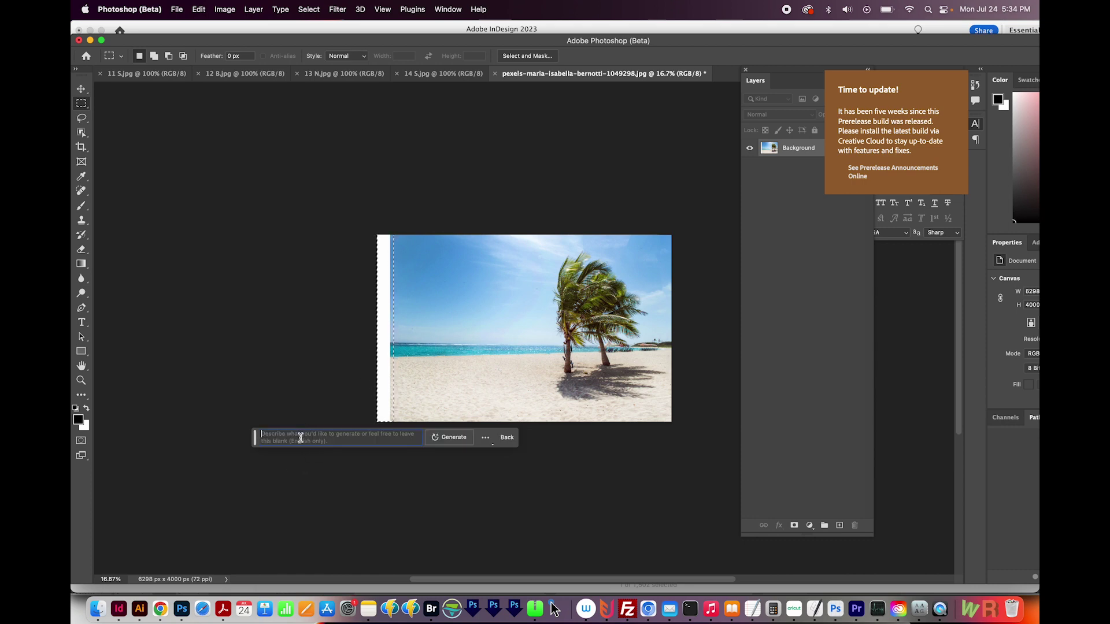
{"action": "left_click", "coordinate": [450, 438]}
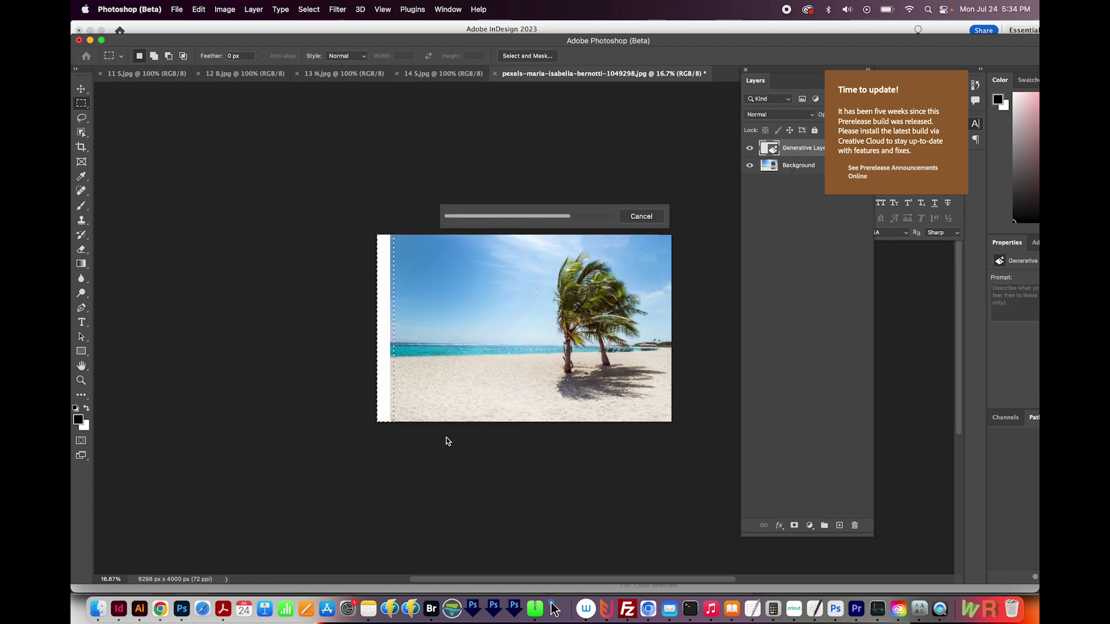
{"action": "key", "text": "z"}
{"action": "mouse_move", "coordinate": [384, 365]}
{"action": "left_mouse_down"}
{"action": "mouse_move", "coordinate": [476, 297]}
{"action": "mouse_move", "coordinate": [394, 362]}
{"action": "left_mouse_up"}
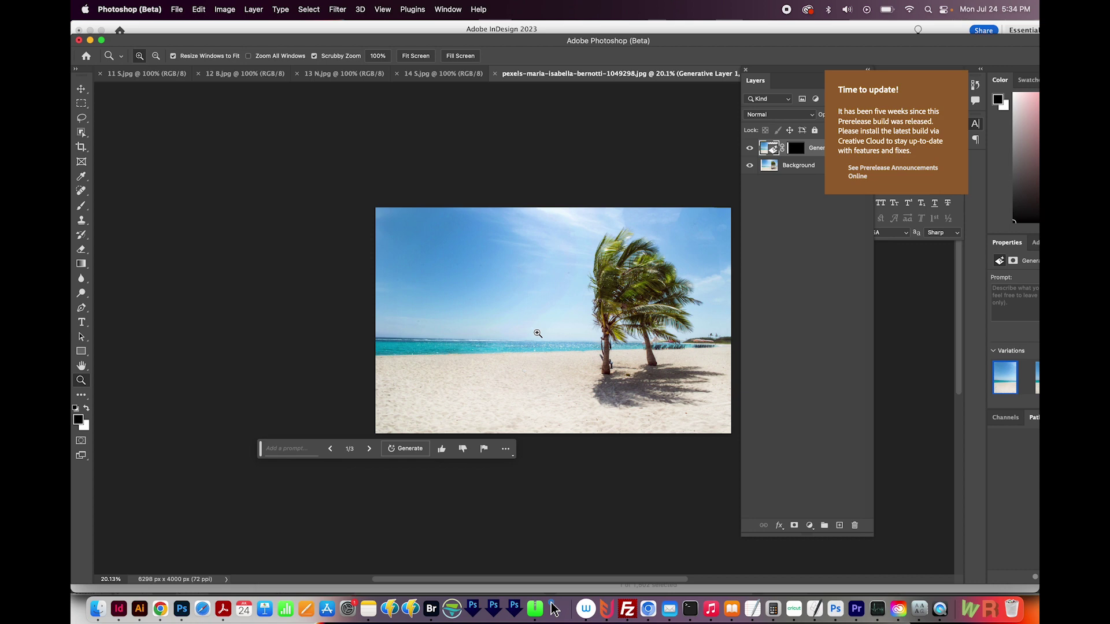
{"action": "key", "text": "super+z"}
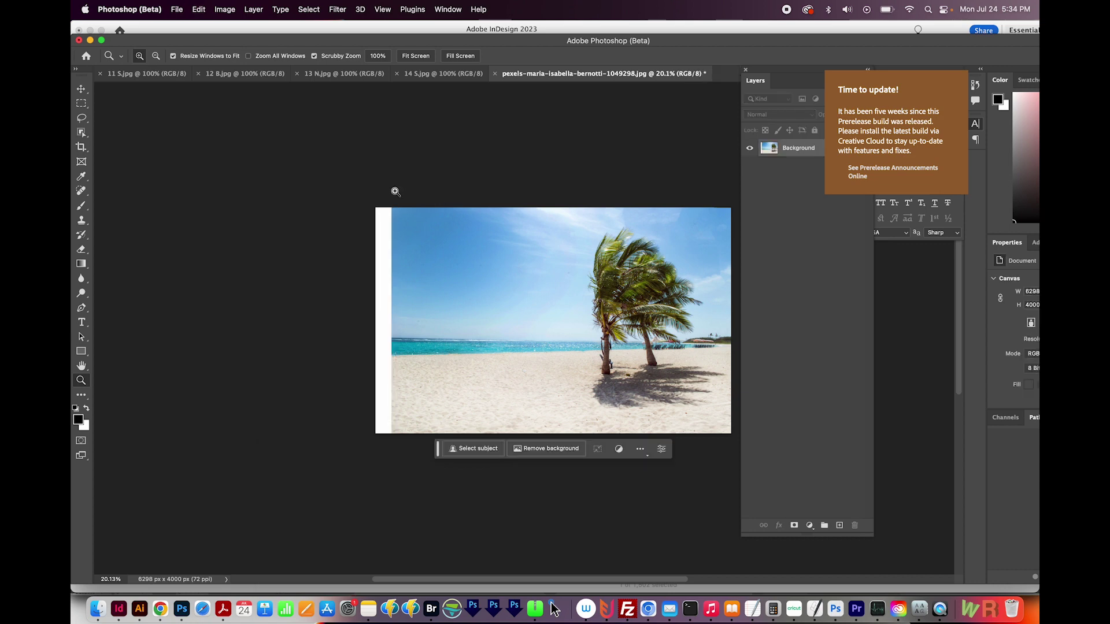
Step: Select the beach area to the left of the palms and stretch it with Free Transform to cover the blank strip, then clear the selection
{"action": "left_click", "coordinate": [80, 103]}
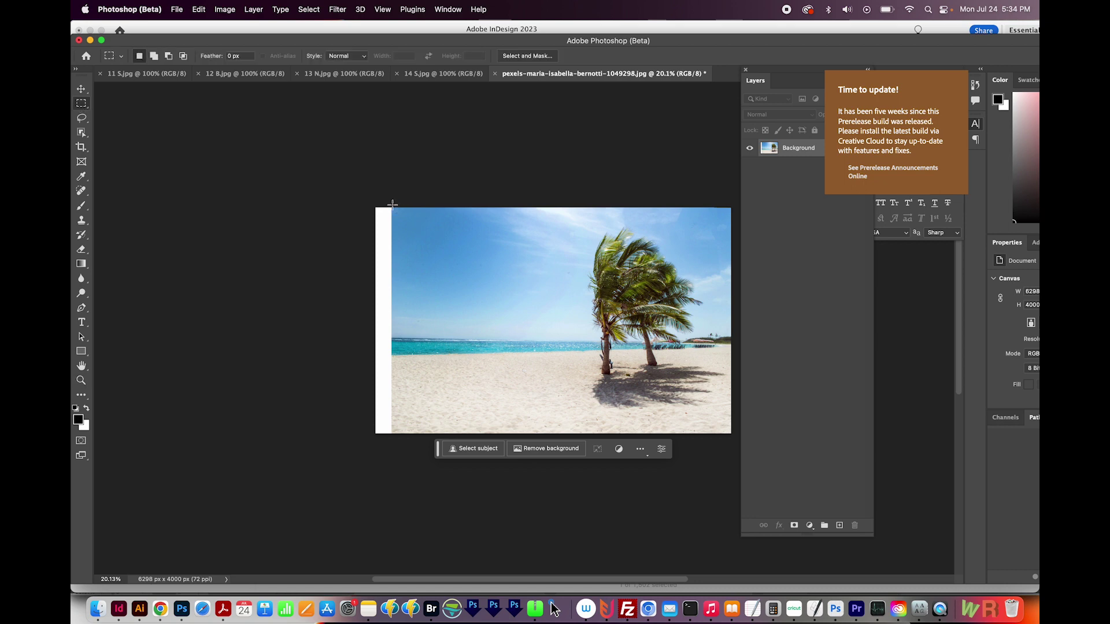
{"action": "left_click_drag", "start_coordinate": [393, 208], "coordinate": [582, 483]}
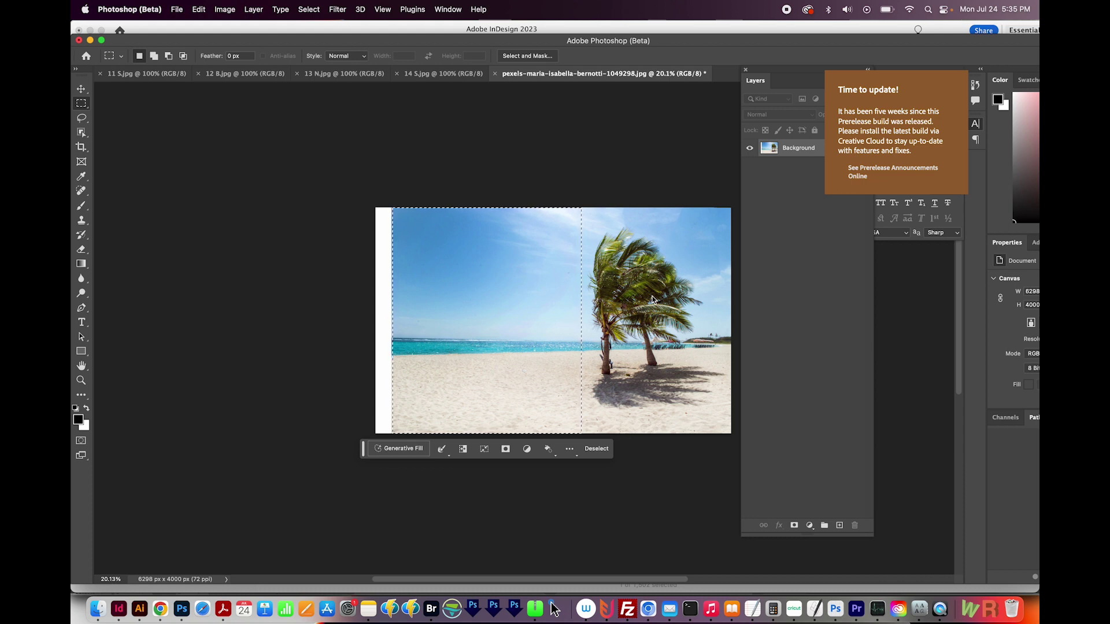
{"action": "key", "text": "super+t"}
{"action": "mouse_move", "coordinate": [393, 321]}
{"action": "left_mouse_down"}
{"action": "mouse_move", "coordinate": [367, 320]}
{"action": "mouse_move", "coordinate": [389, 320]}
{"action": "mouse_move", "coordinate": [377, 322]}
{"action": "left_mouse_up"}
{"action": "key", "text": "Return"}
{"action": "key", "text": "z"}
{"action": "left_click_drag", "start_coordinate": [566, 347], "coordinate": [478, 361]}
{"action": "key", "text": "m"}
{"action": "key", "text": "super+a"}
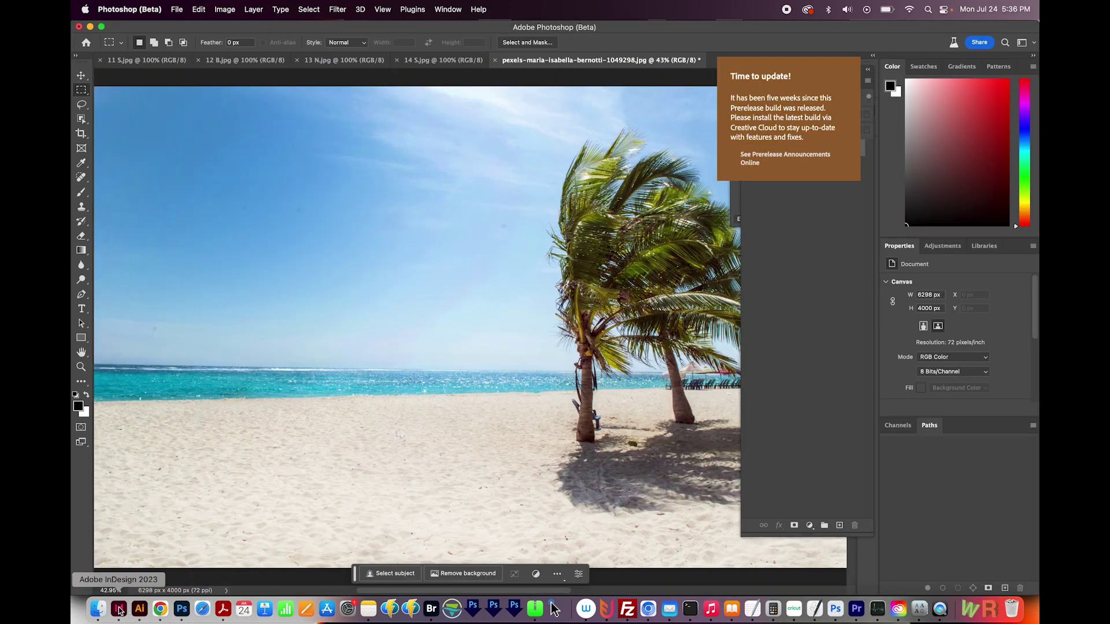
Step: Switch to InDesign and place a vertical ruler guide along the left palm's trunk to mark its position
{"action": "left_click", "coordinate": [118, 610]}
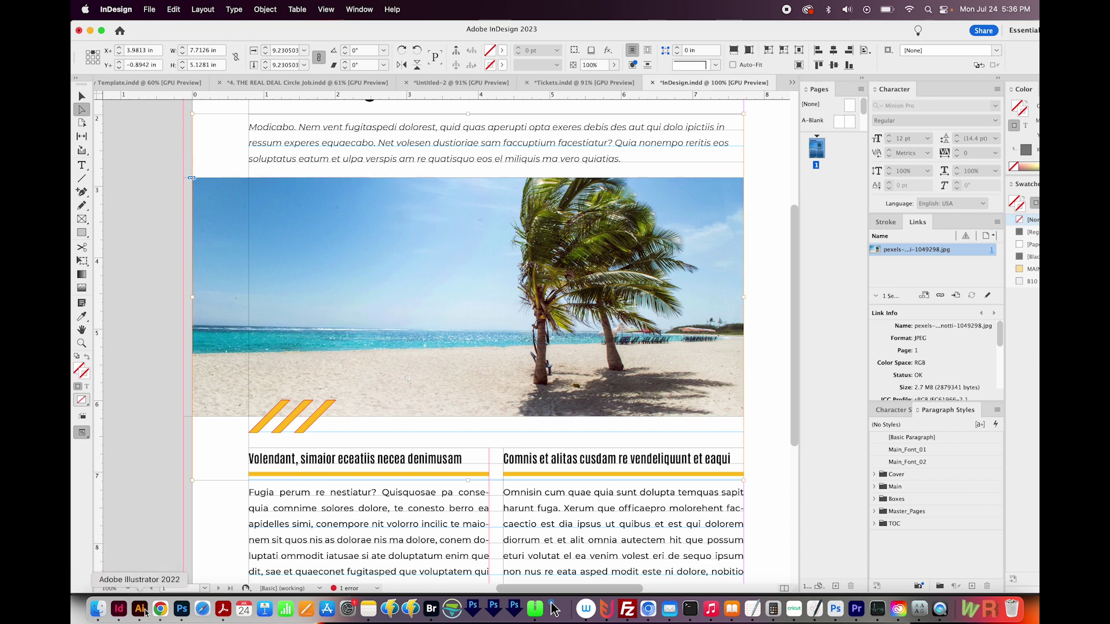
{"action": "left_click_drag", "start_coordinate": [476, 368], "coordinate": [533, 396]}
{"action": "key", "text": "super+z"}
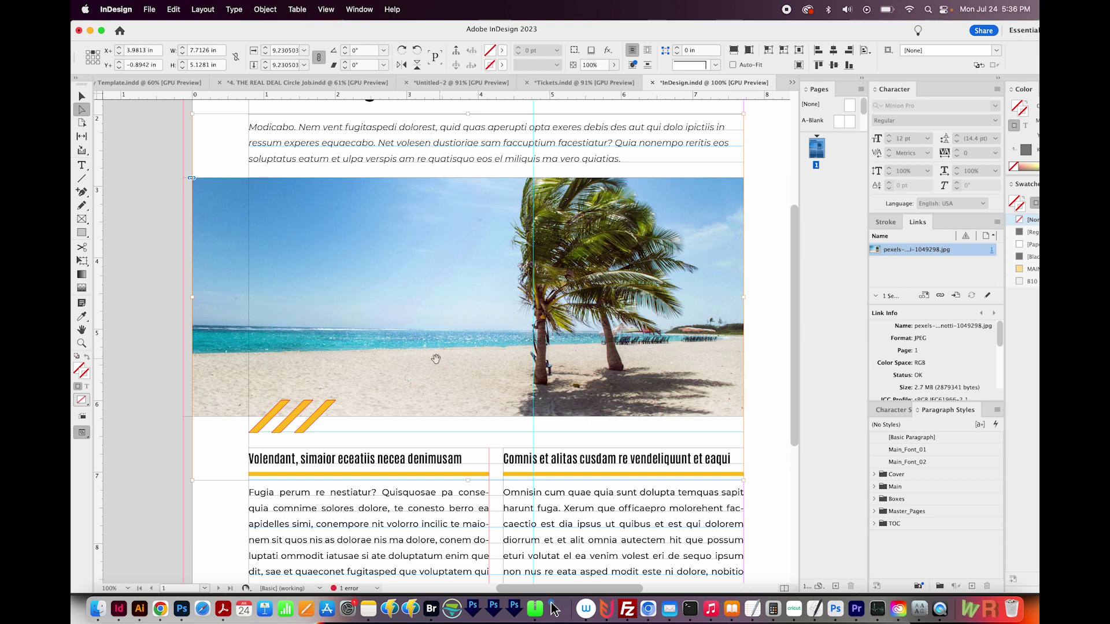
Step: Switch to Photoshop and save the edited beach photo as a Progressive JPEG at quality 8 with 3 scans
{"action": "key", "text": "super+Tab"}
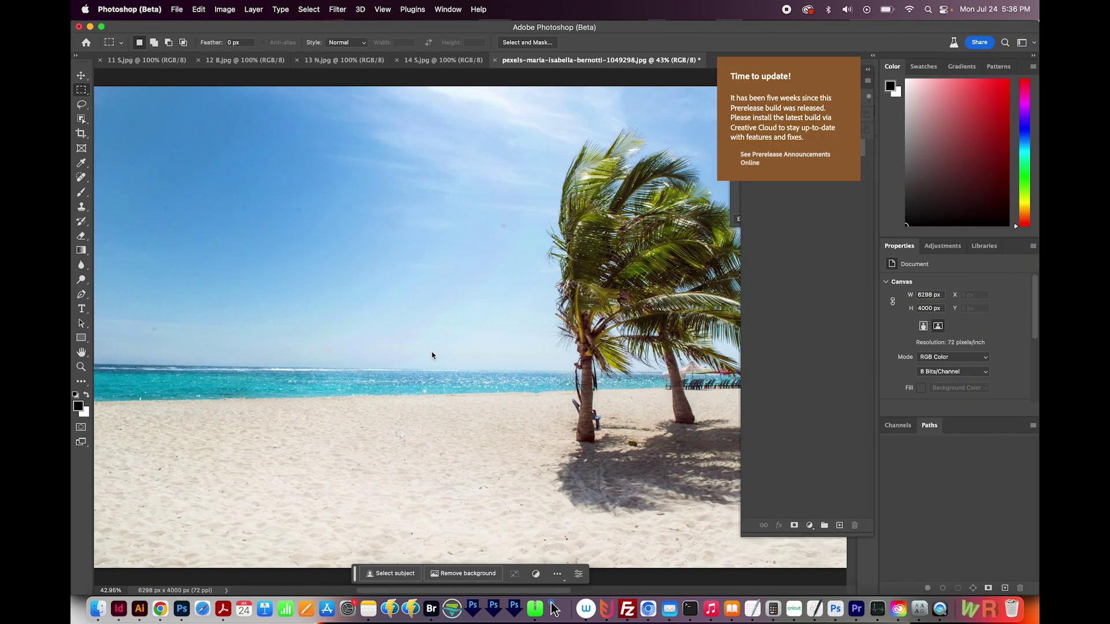
{"action": "key", "text": "super+s"}
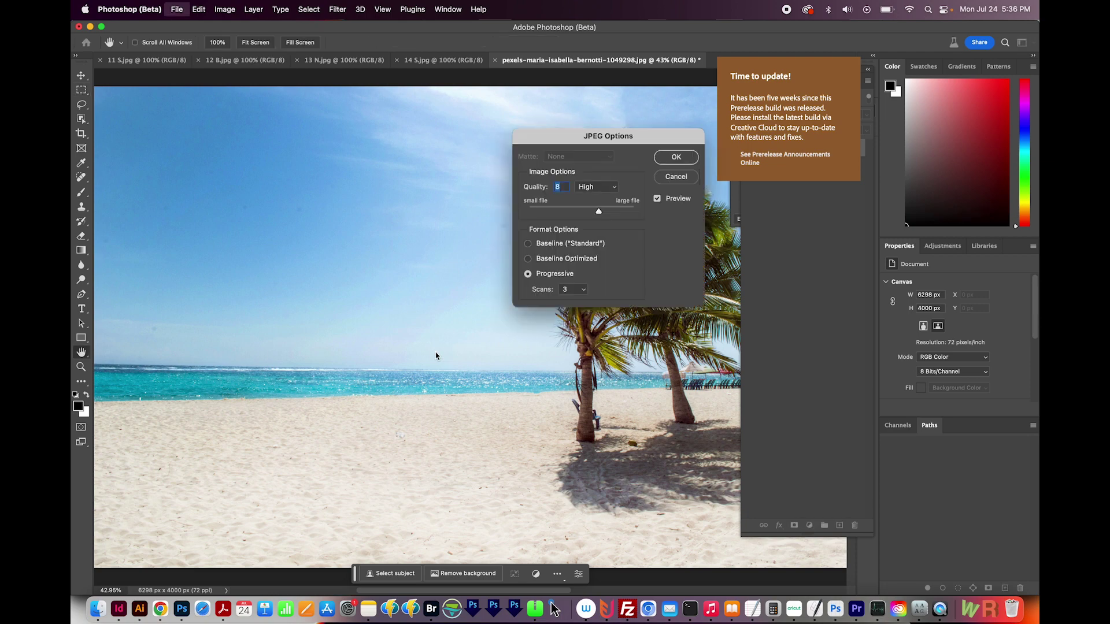
{"action": "key", "text": "Return"}
Step: Return to InDesign and update the modified link of the beach photo
{"action": "key", "text": "super+Tab"}
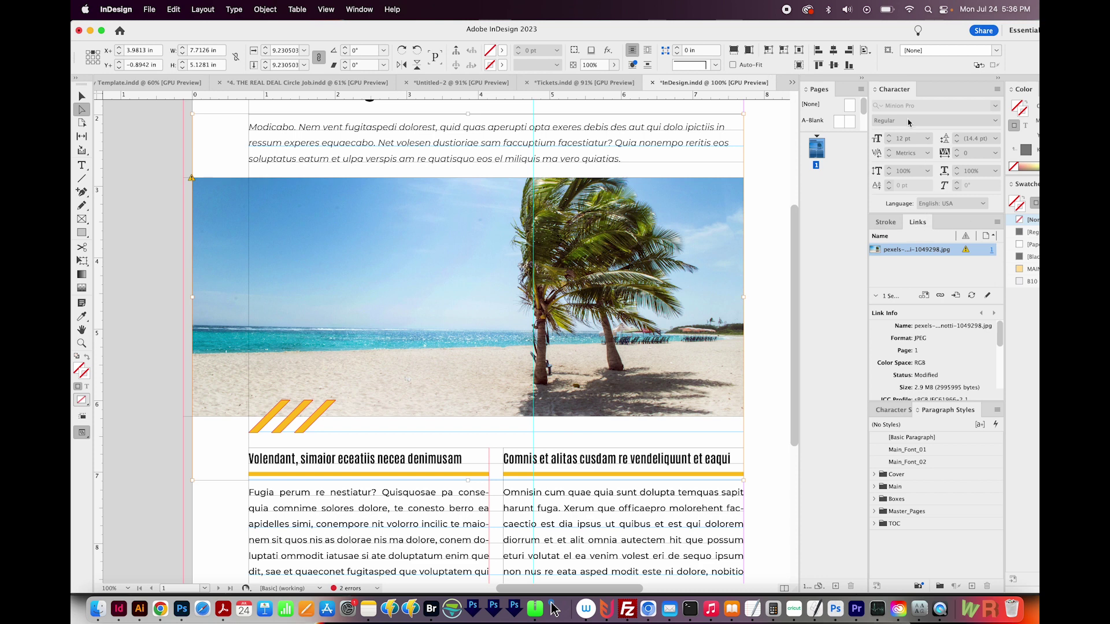
{"action": "left_click", "coordinate": [366, 10]}
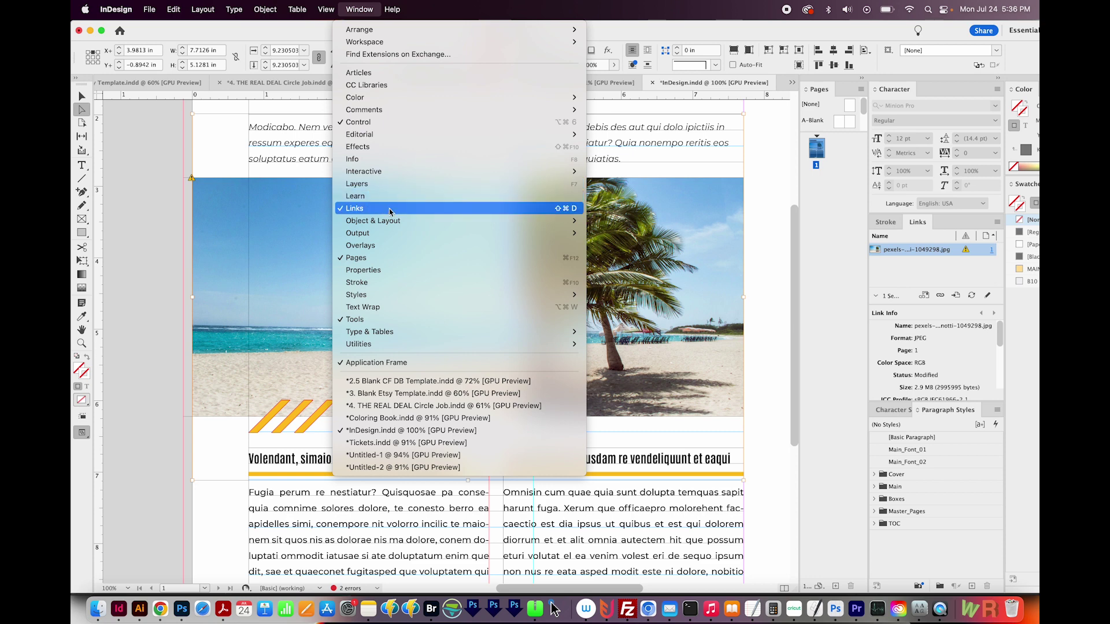
{"action": "left_click", "coordinate": [964, 259]}
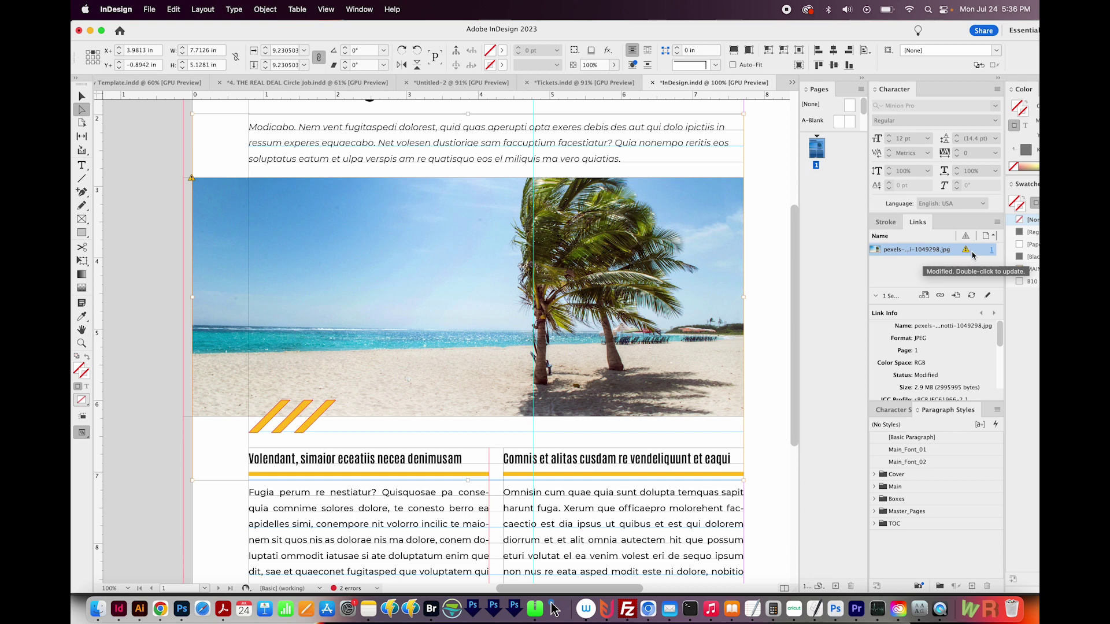
{"action": "left_click", "coordinate": [996, 223]}
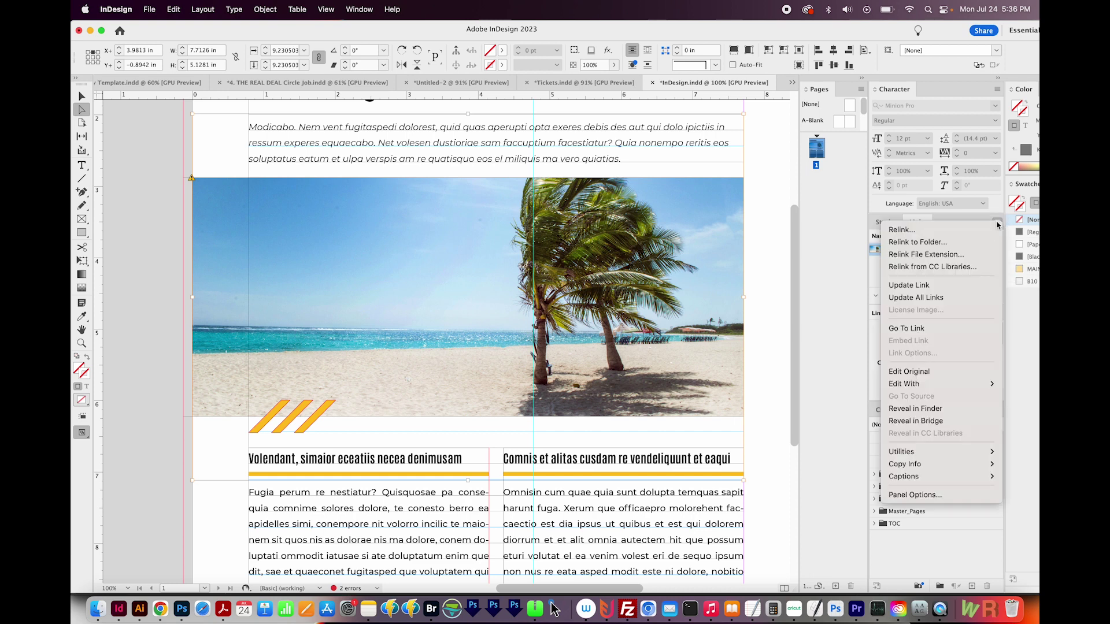
{"action": "left_click", "coordinate": [948, 291]}
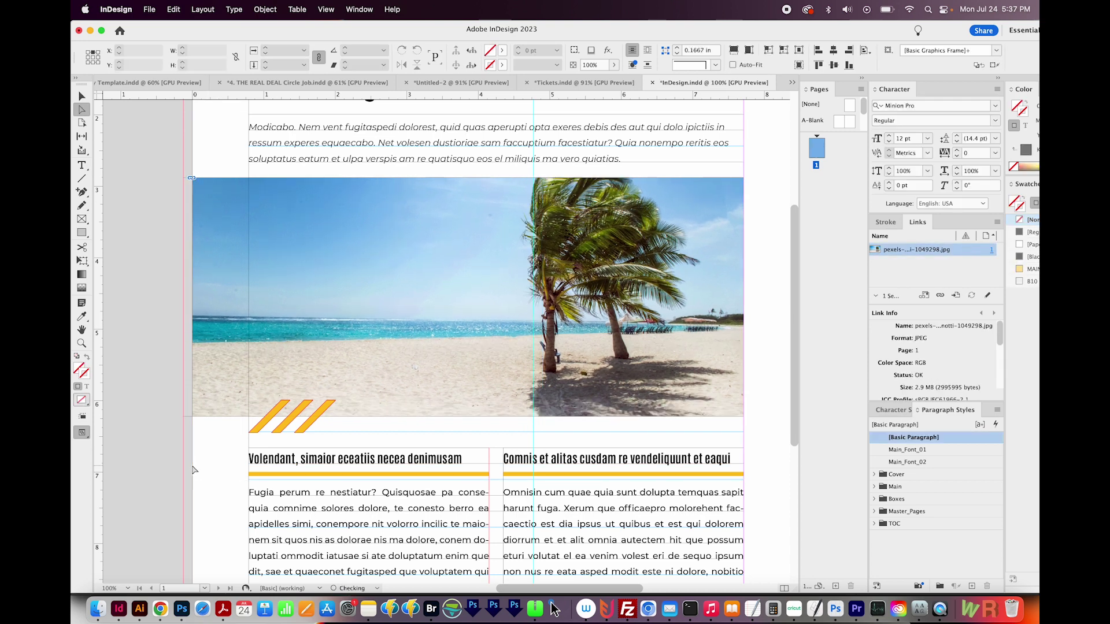
Step: Enlarge the beach image inside its frame to about 8.02 in wide, covering the left bleed and aligning the palm trunk with the guide, then deselect it
{"action": "left_click", "coordinate": [197, 412]}
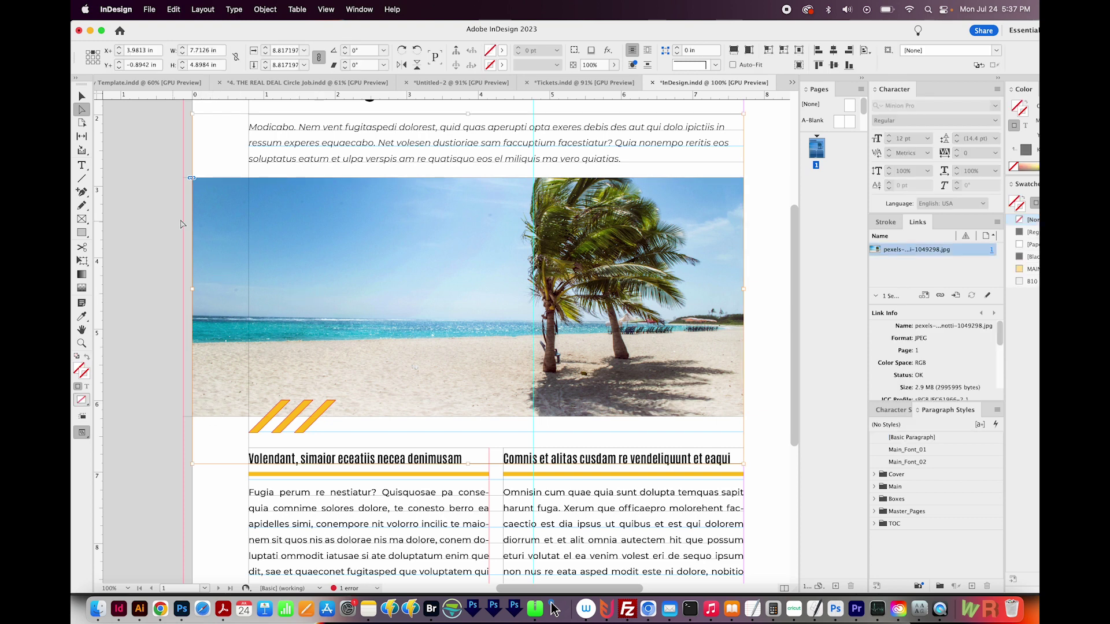
{"action": "left_click_drag", "start_coordinate": [193, 466], "coordinate": [186, 471]}
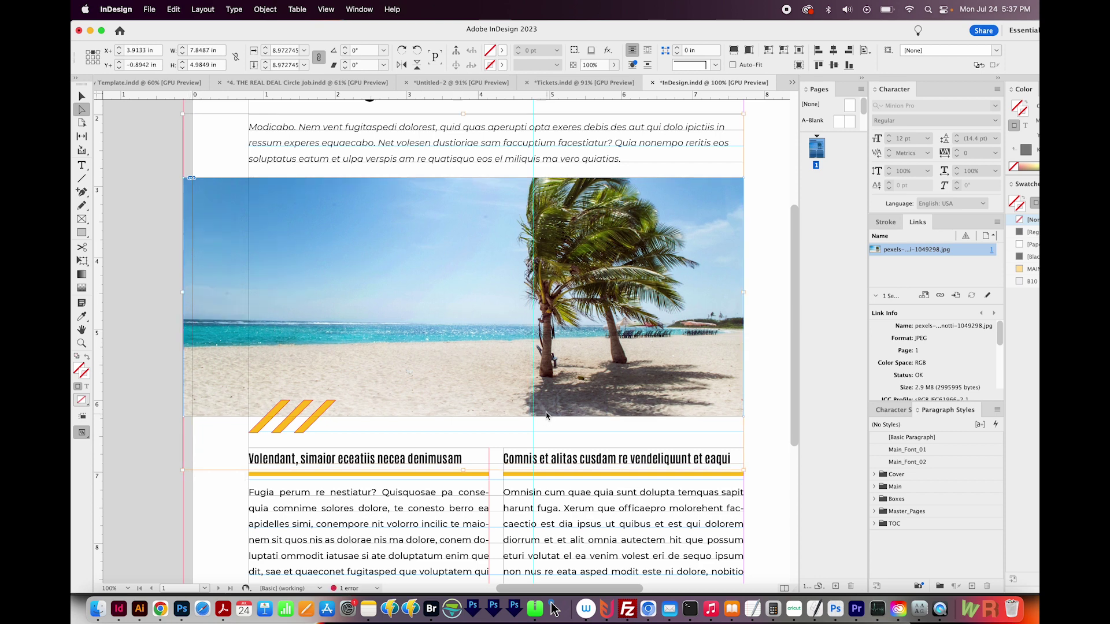
{"action": "left_click_drag", "start_coordinate": [183, 470], "coordinate": [170, 478]}
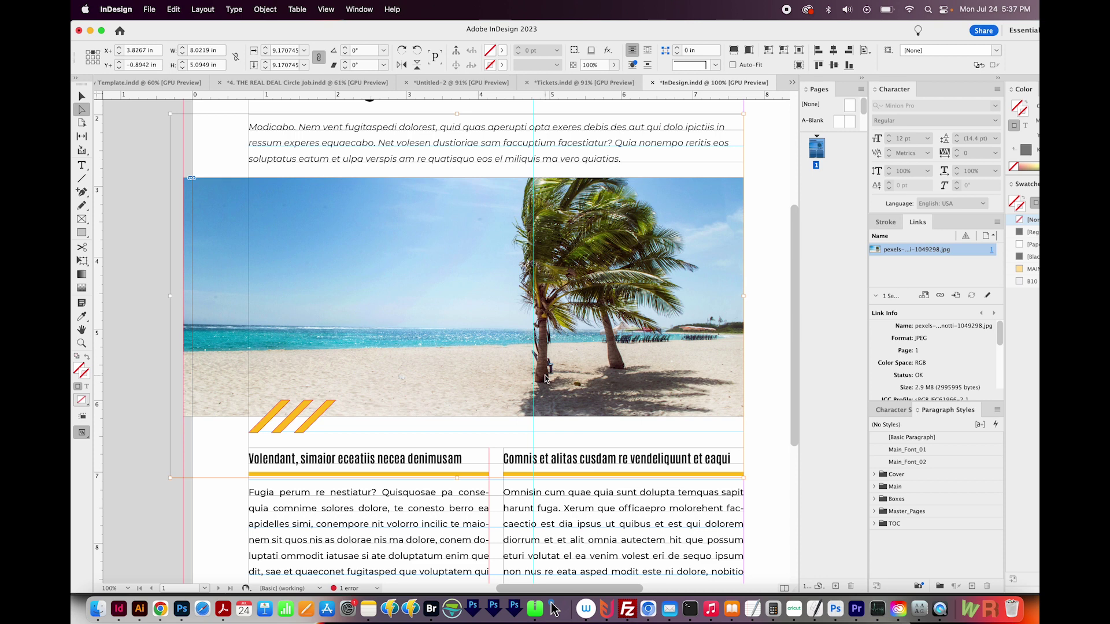
{"action": "key", "text": "v"}
{"action": "key", "text": "super+shift+a"}
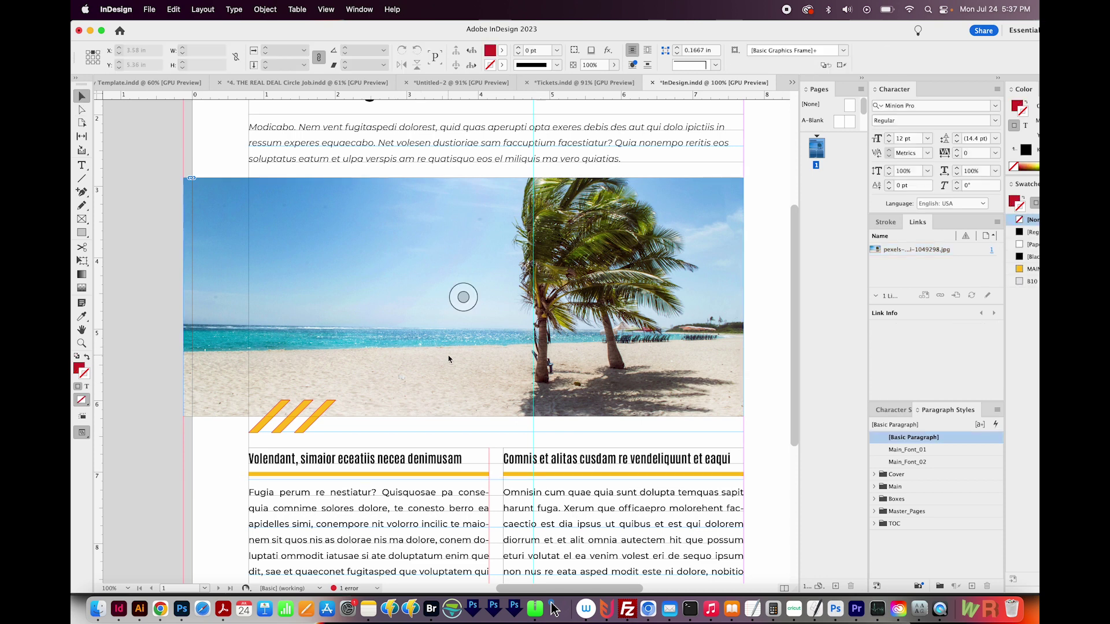
{"action": "key", "text": "super+minus"}
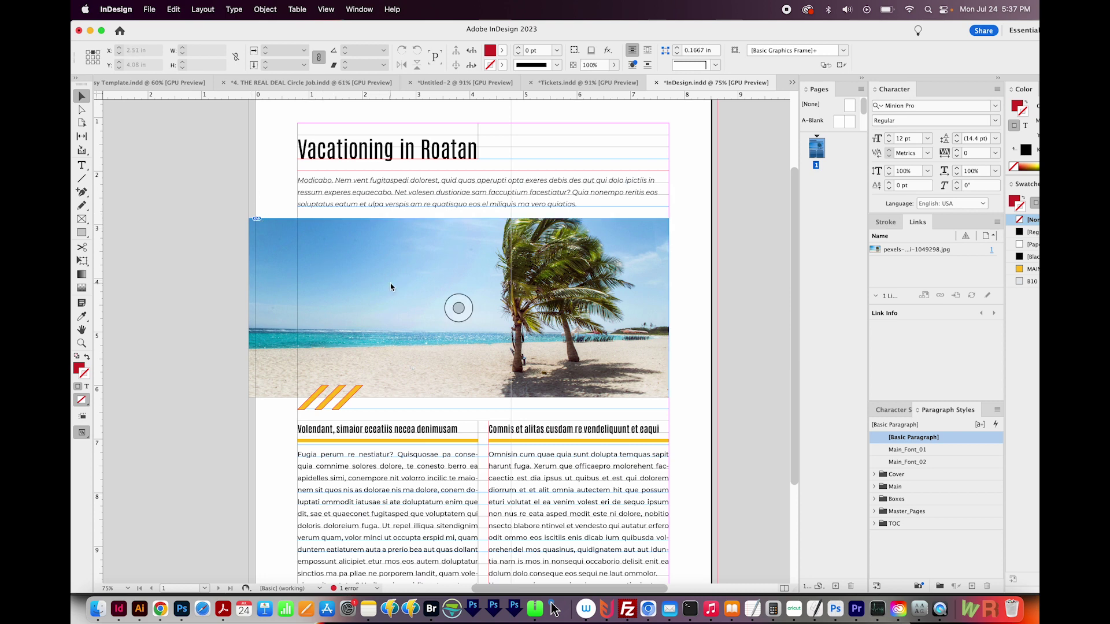
Step: Check the page in Preview mode, return to Normal view, and begin exporting it as Adobe PDF (Print) with the file name InDesign
{"action": "key", "text": "w"}
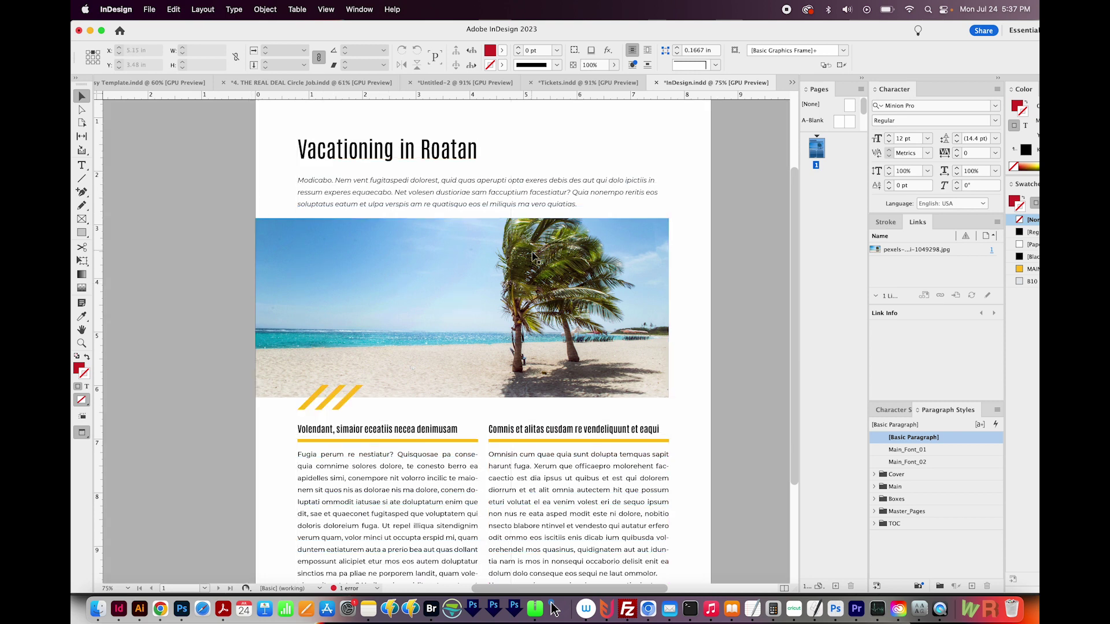
{"action": "key", "text": "w"}
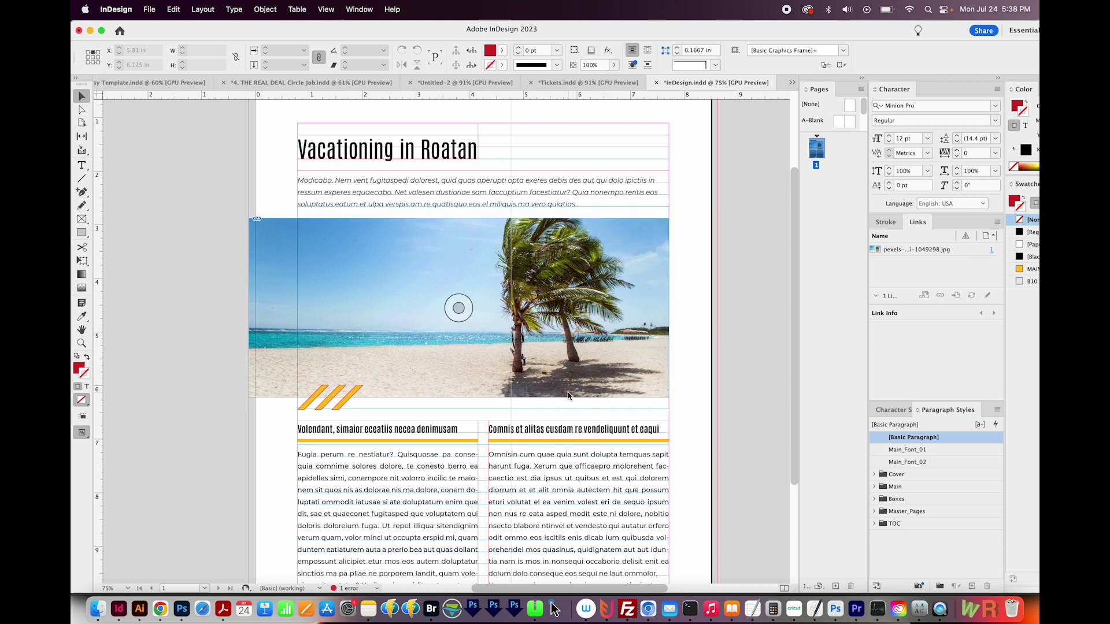
{"action": "left_click", "coordinate": [154, 11]}
{"action": "left_click", "coordinate": [173, 245]}
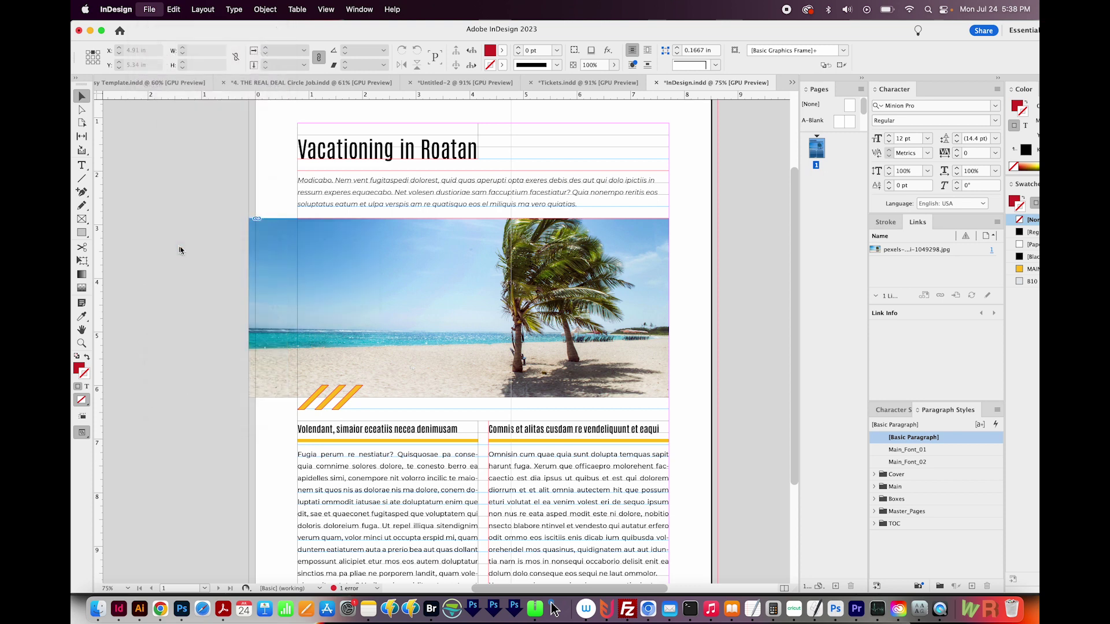
{"action": "left_click", "coordinate": [635, 399]}
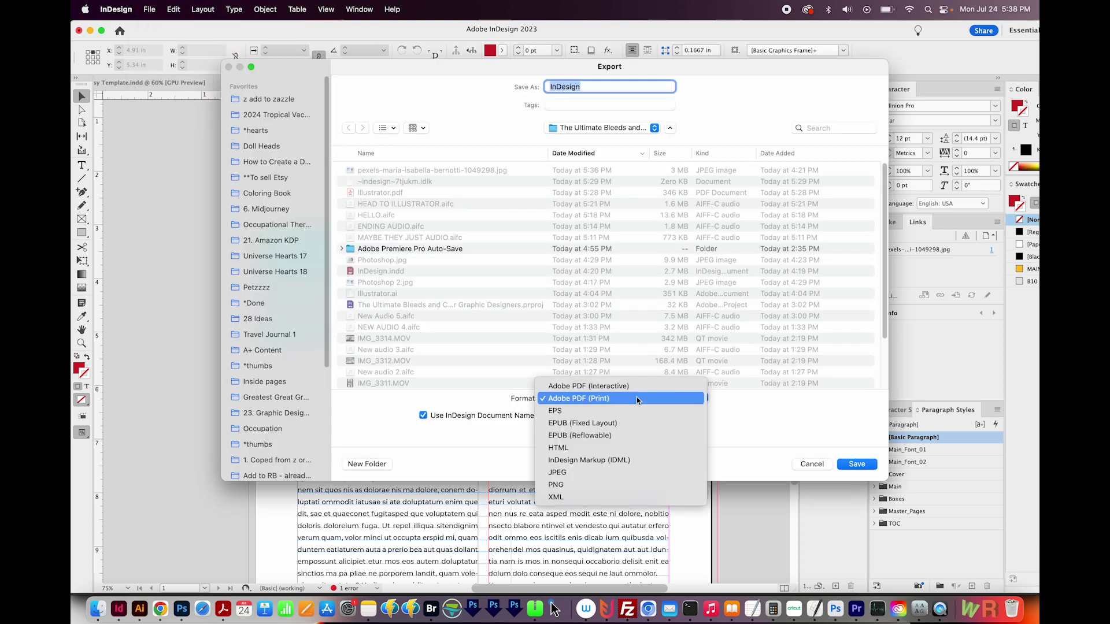
{"action": "left_click", "coordinate": [582, 399]}
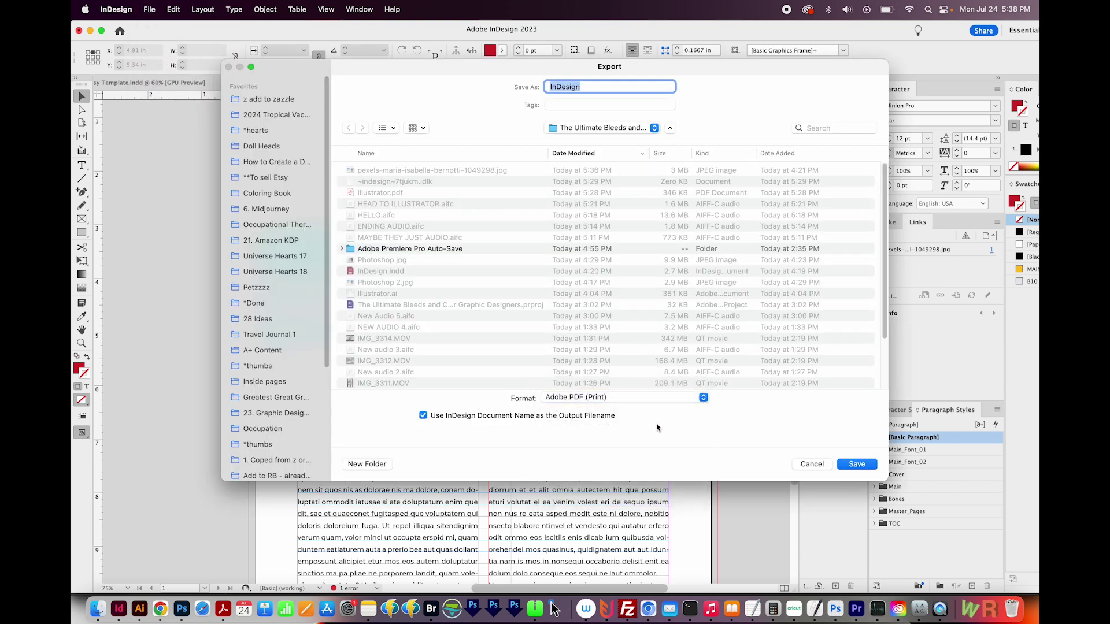
{"action": "left_click", "coordinate": [858, 465]}
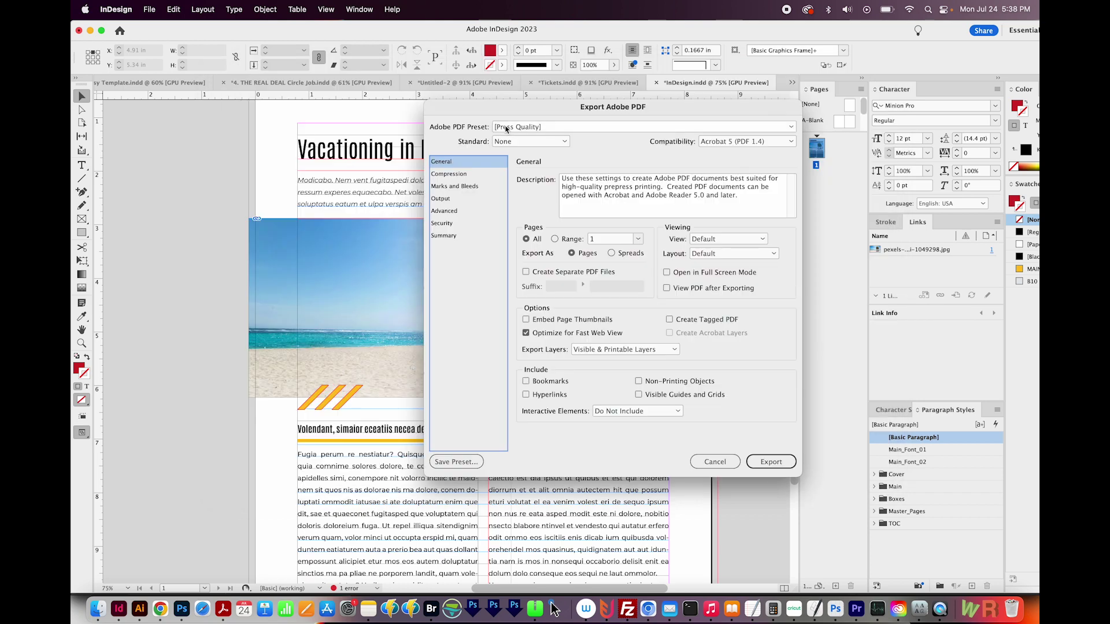
Step: Turn on crop marks and the document bleed settings, then export the PDF despite the overset text
{"action": "left_click", "coordinate": [445, 185]}
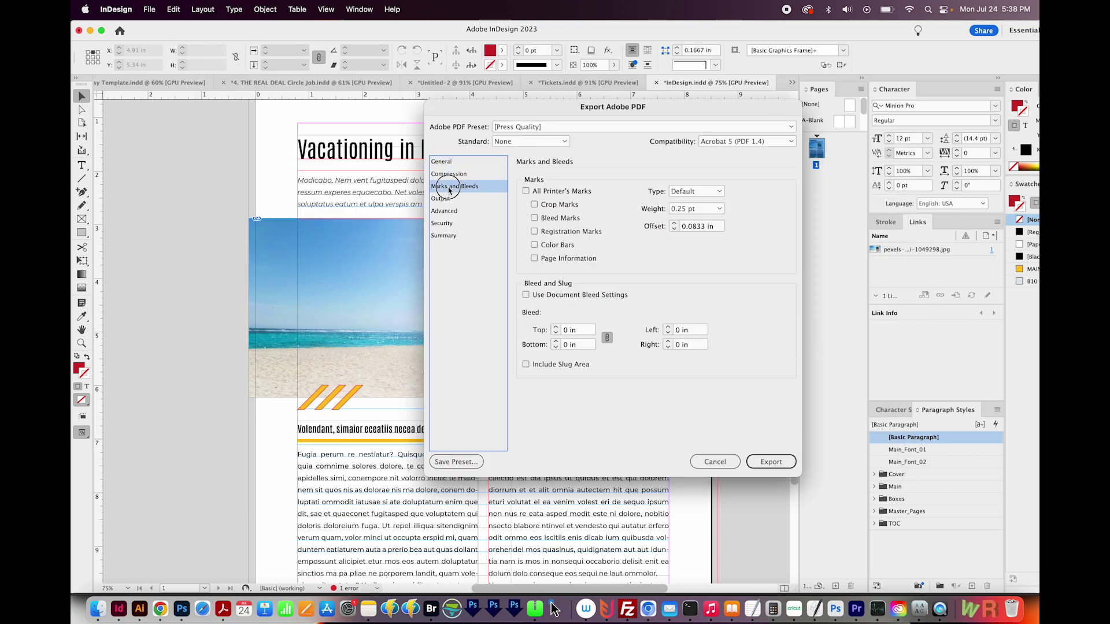
{"action": "left_click", "coordinate": [535, 205]}
{"action": "left_click", "coordinate": [569, 330]}
{"action": "left_click", "coordinate": [526, 294]}
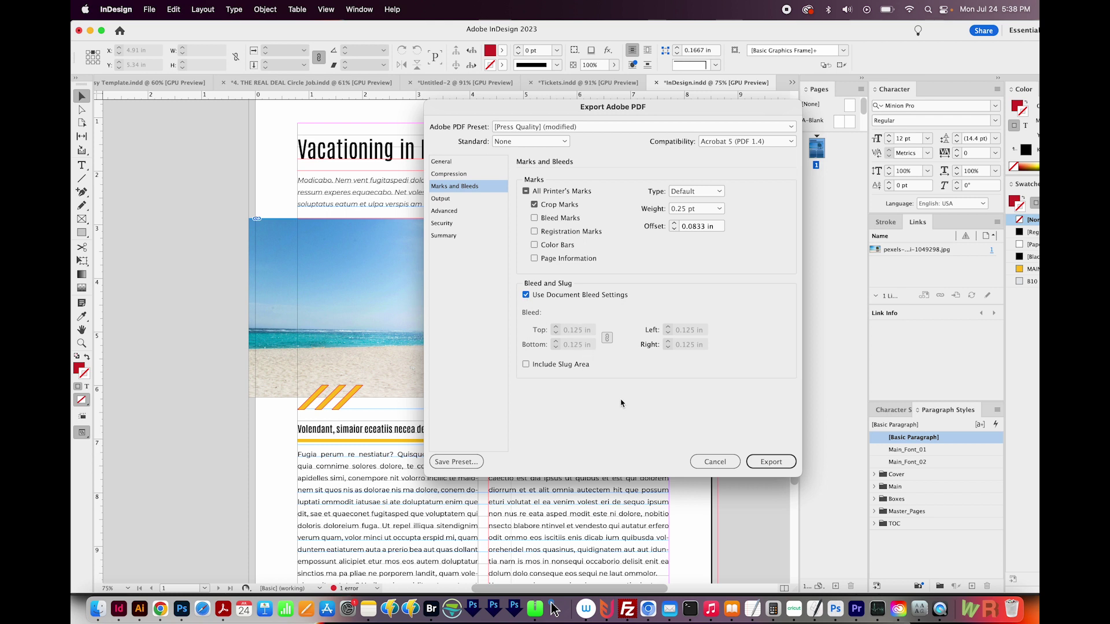
{"action": "left_click", "coordinate": [783, 464]}
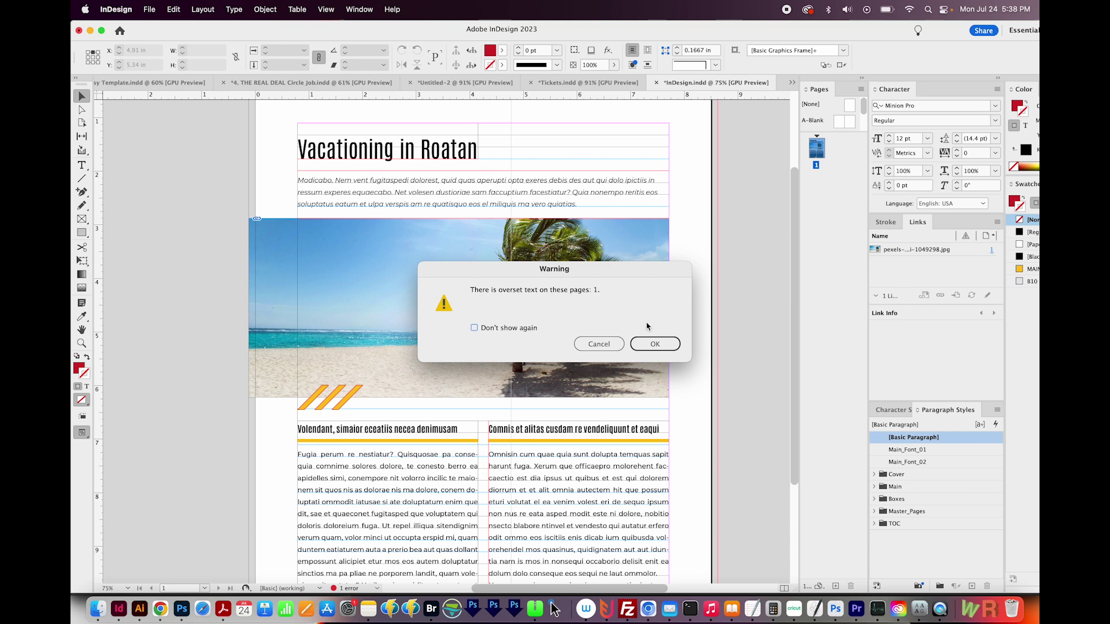
{"action": "left_click", "coordinate": [654, 344]}
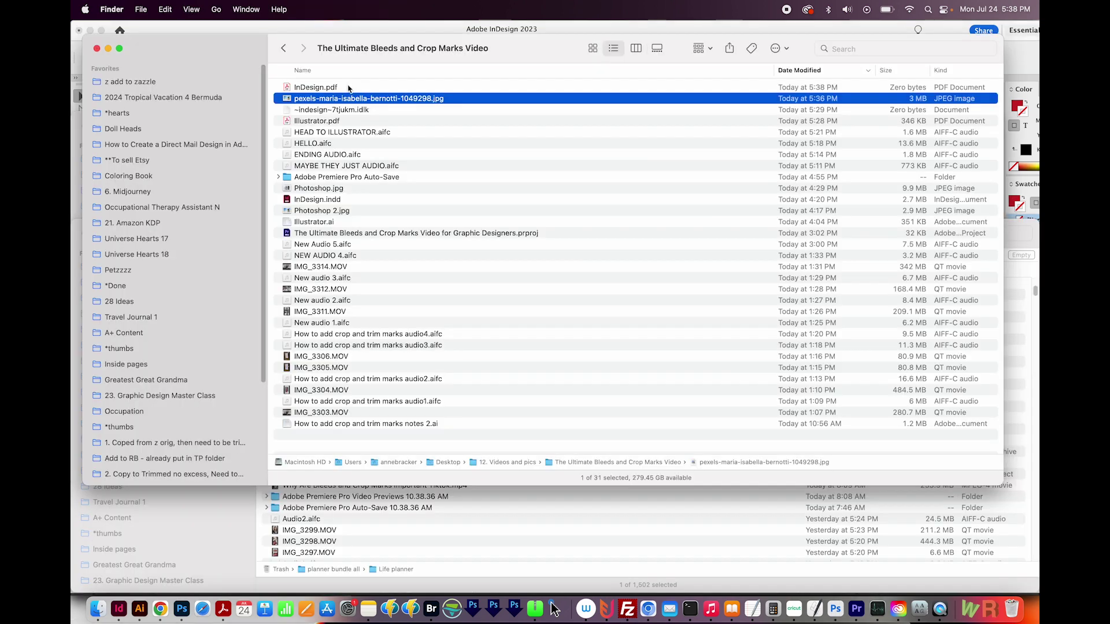
Step: Open InDesign.pdf in Acrobat, fit the whole page in view, and outline the area between the crop marks to check trim and bleed
{"action": "left_click", "coordinate": [348, 87]}
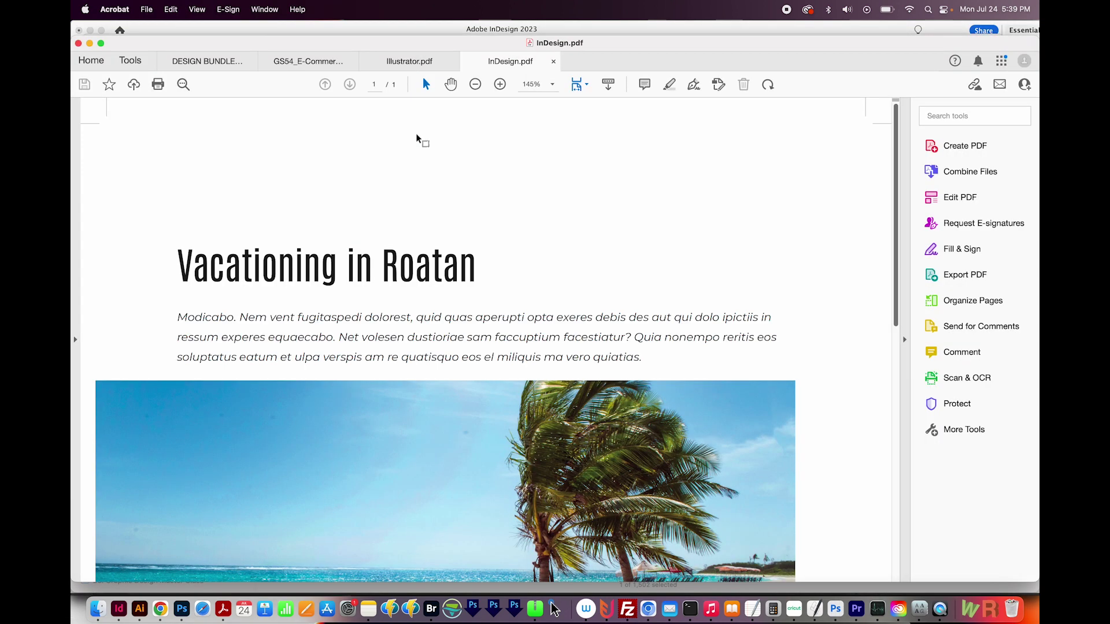
{"action": "key", "text": "z"}
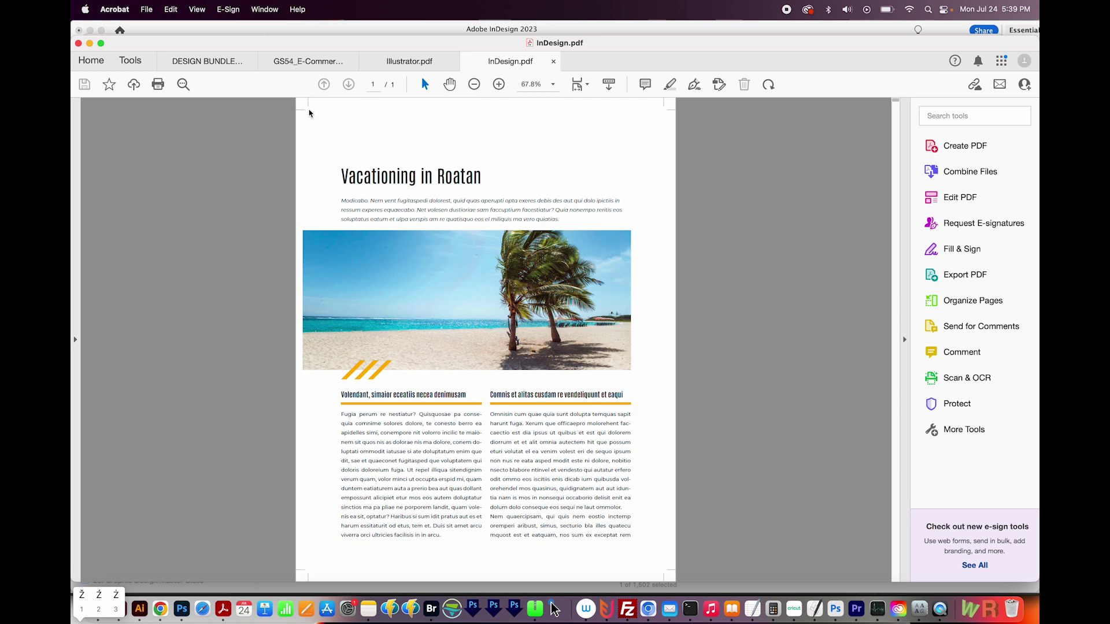
{"action": "left_click_drag", "start_coordinate": [308, 112], "coordinate": [664, 574]}
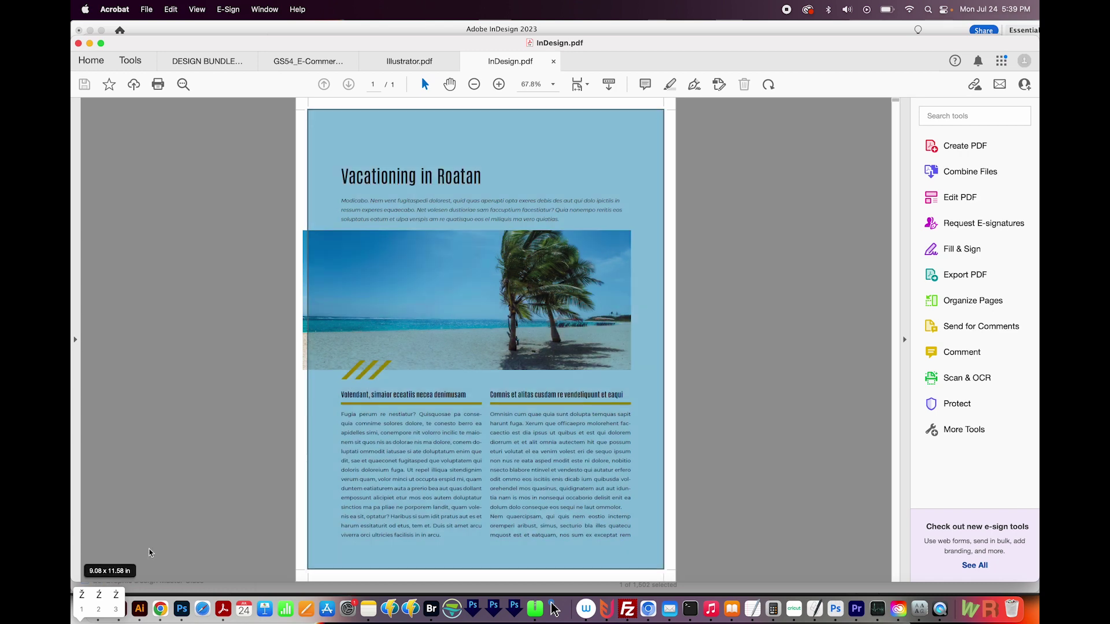
{"action": "left_click", "coordinate": [152, 497]}
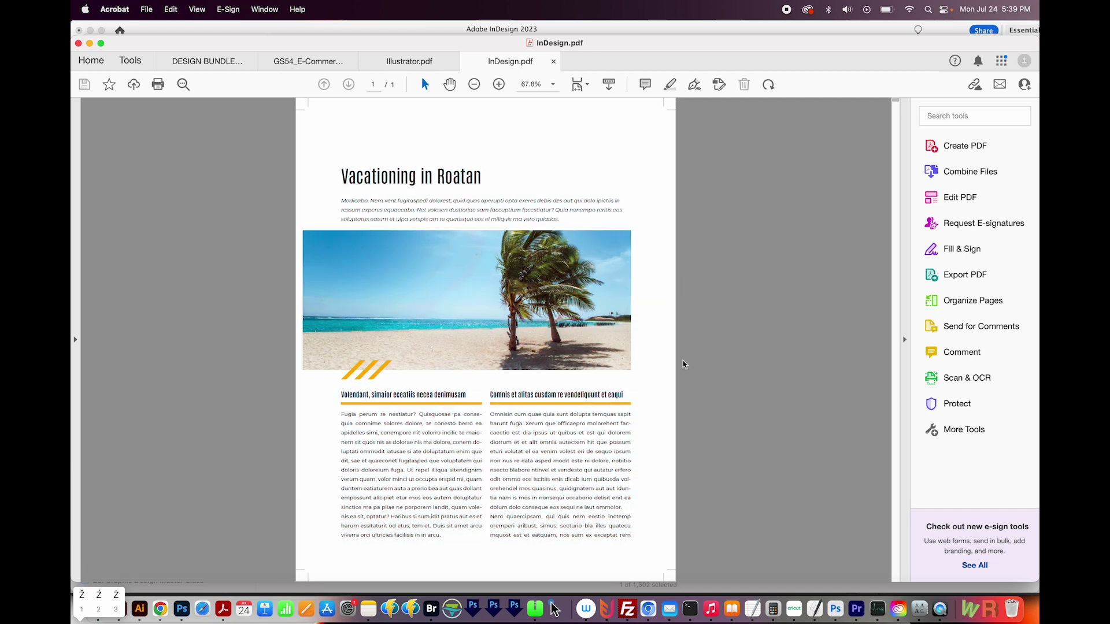
{"action": "mouse_move", "coordinate": [267, 478]}
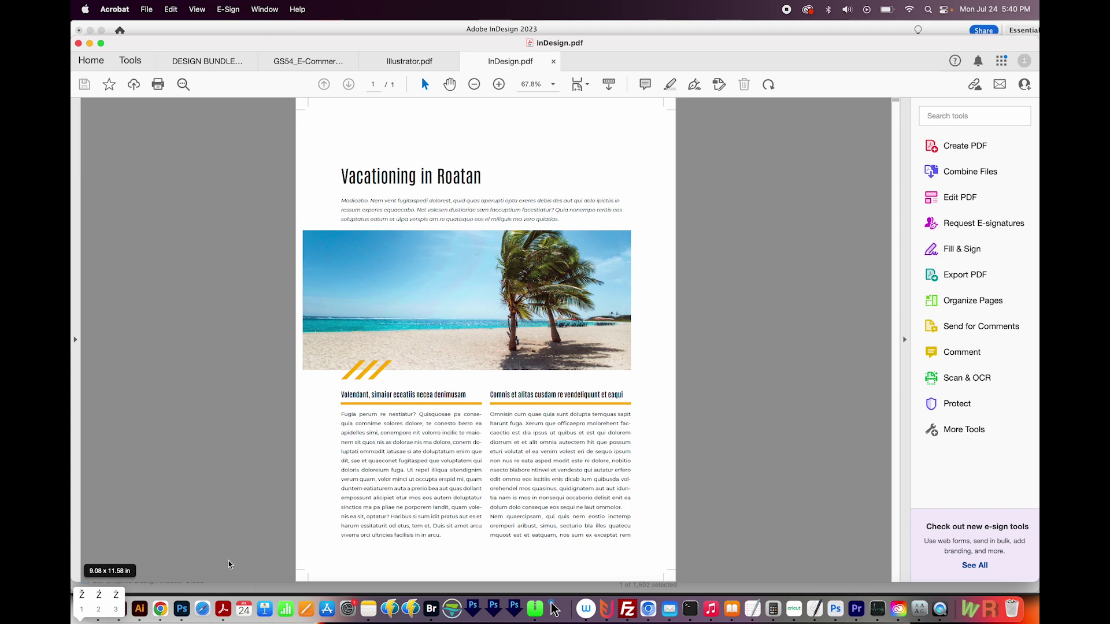
Step: Switch to Photoshop, close Photoshop.jpg, and create a 5 x 3 in document at 300 pixels/inch in RGB Color
{"action": "left_click", "coordinate": [183, 609]}
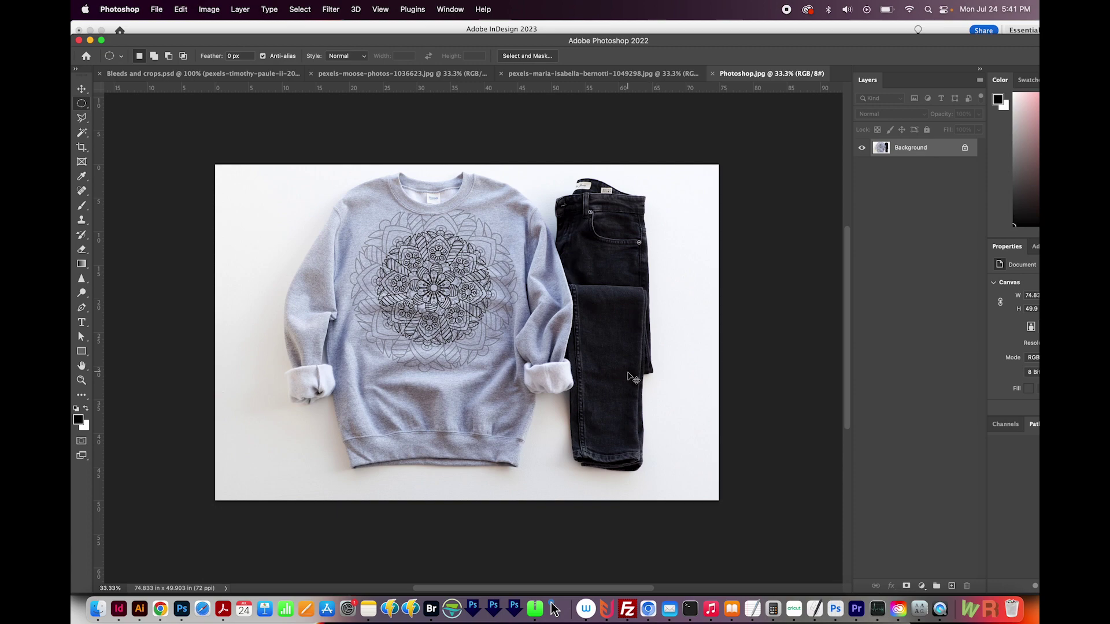
{"action": "key", "text": "super+w"}
{"action": "key", "text": "super+n"}
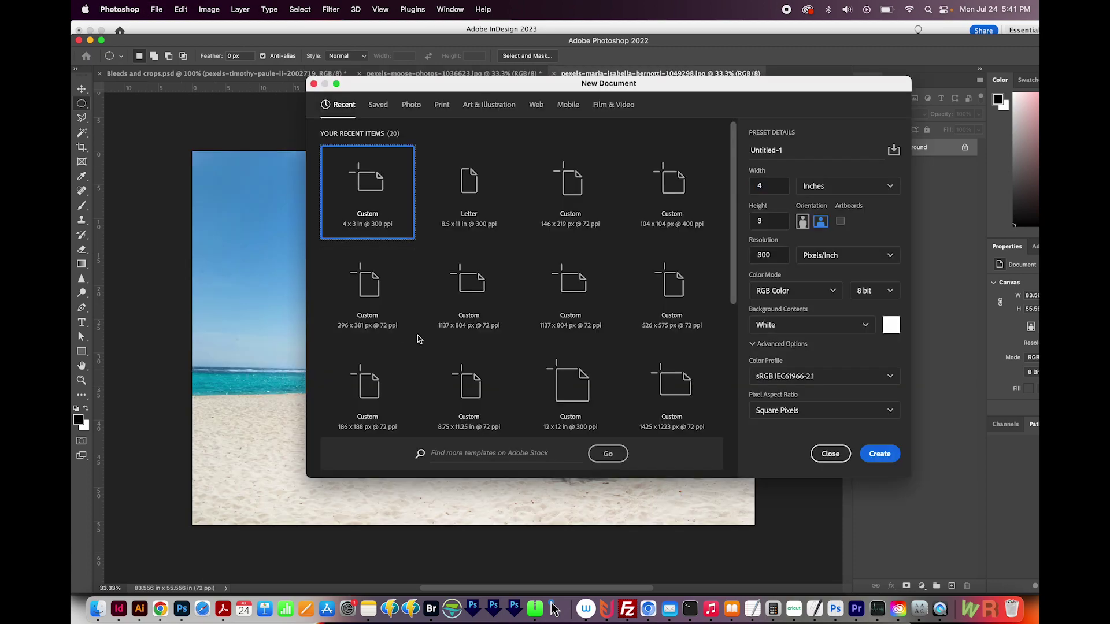
{"action": "left_click", "coordinate": [767, 186]}
{"action": "type", "text": "5"}
{"action": "left_click", "coordinate": [750, 250]}
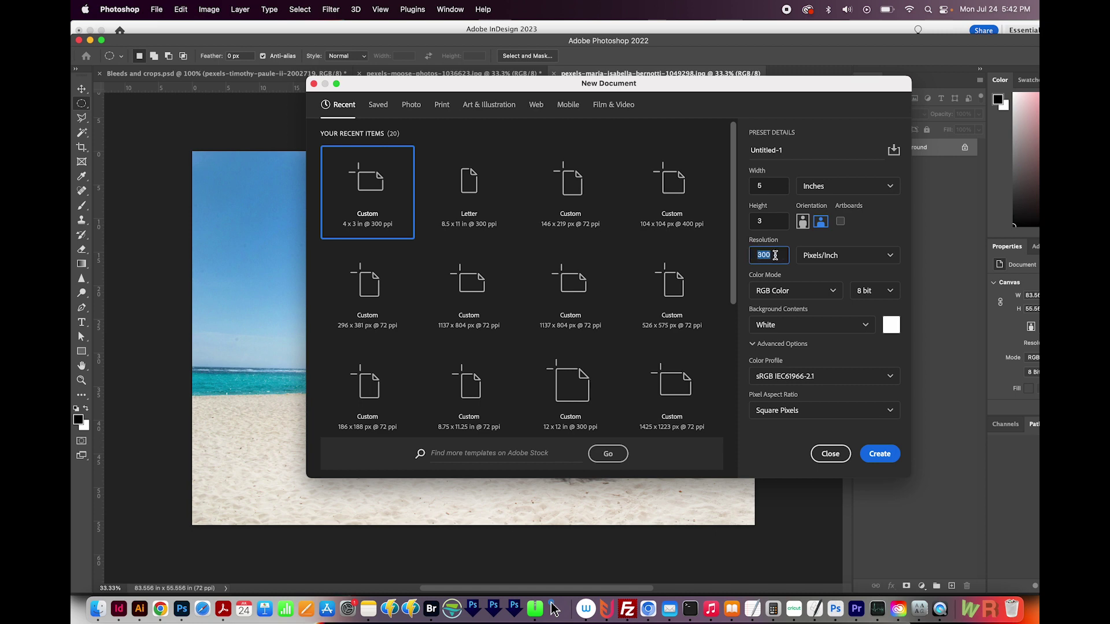
{"action": "left_click", "coordinate": [784, 291]}
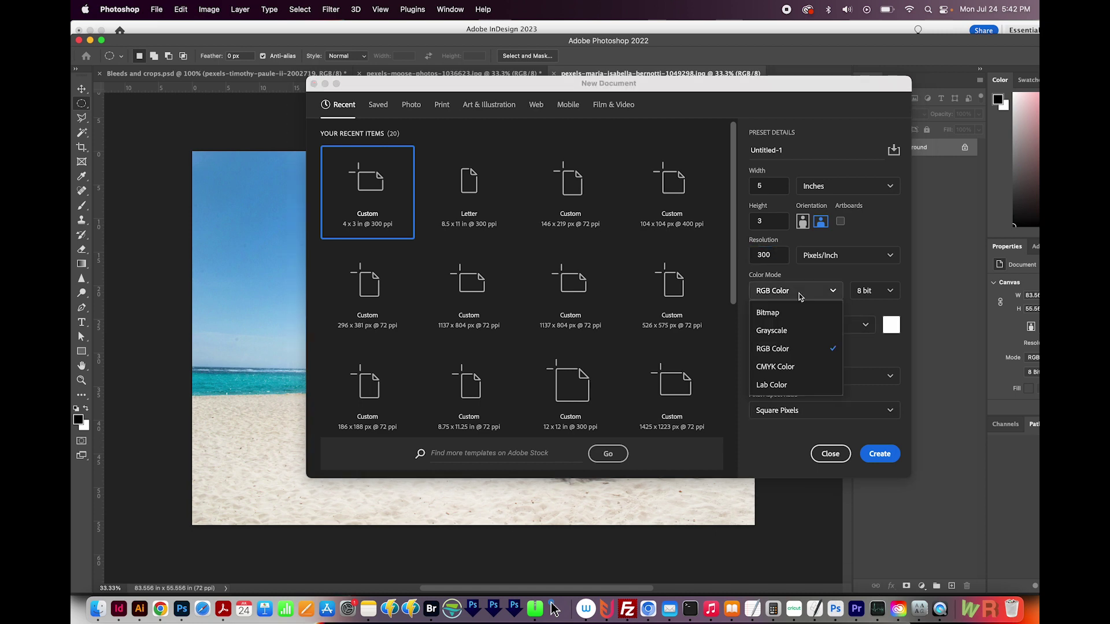
{"action": "left_click", "coordinate": [781, 349]}
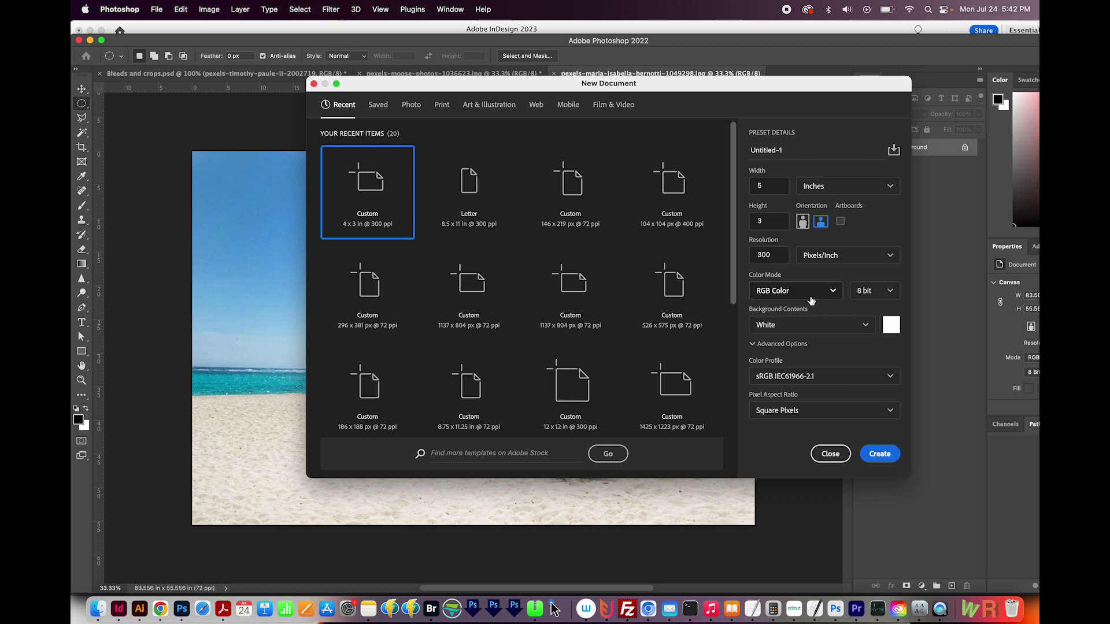
{"action": "left_click", "coordinate": [874, 458]}
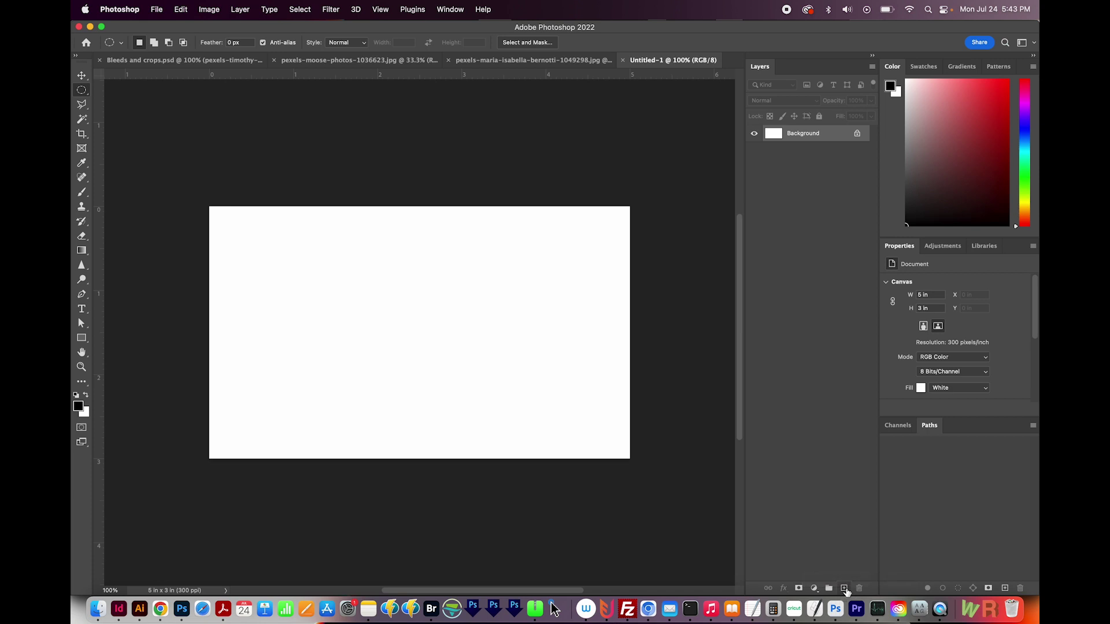
Step: Add a new layer above the background and fill it with black
{"action": "left_click", "coordinate": [844, 589]}
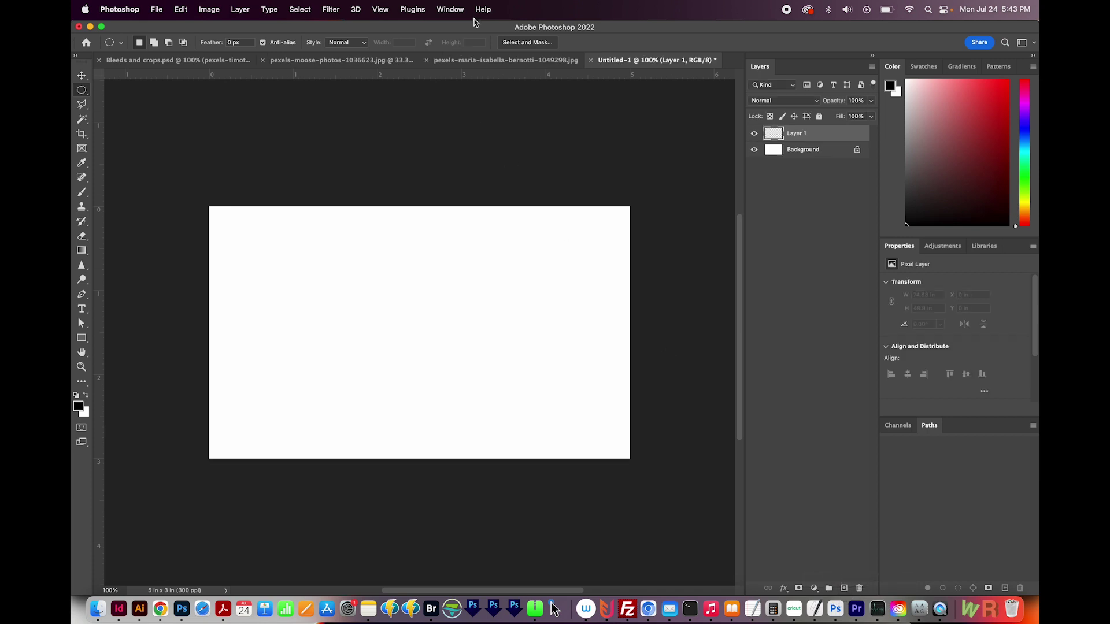
{"action": "left_click", "coordinate": [450, 10]}
{"action": "left_click", "coordinate": [446, 10]}
{"action": "left_click", "coordinate": [413, 9]}
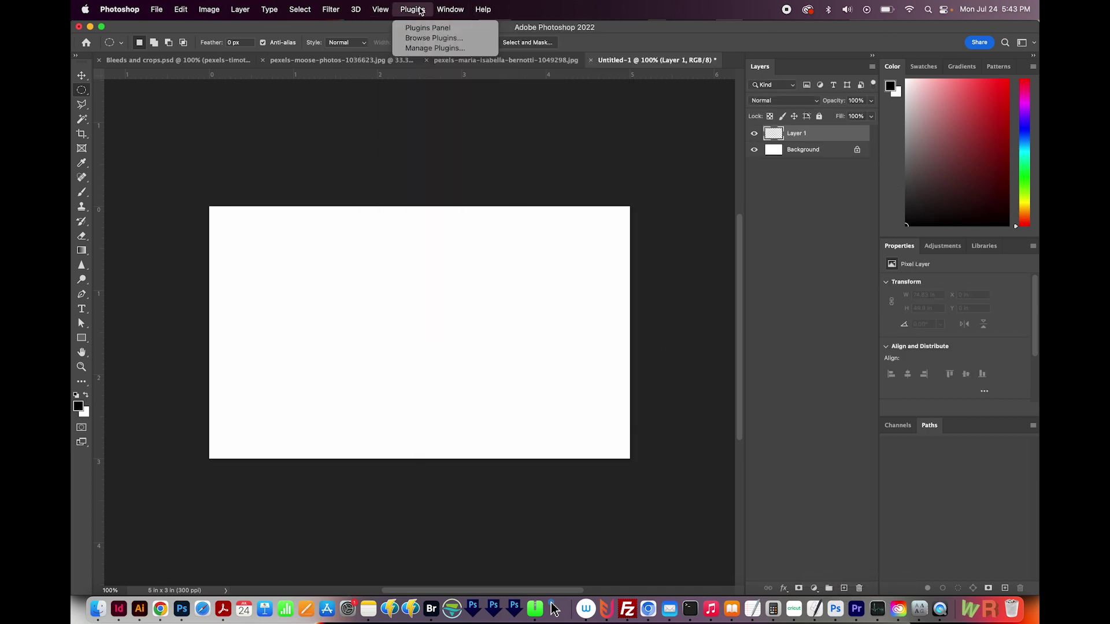
{"action": "mouse_move", "coordinate": [444, 11]}
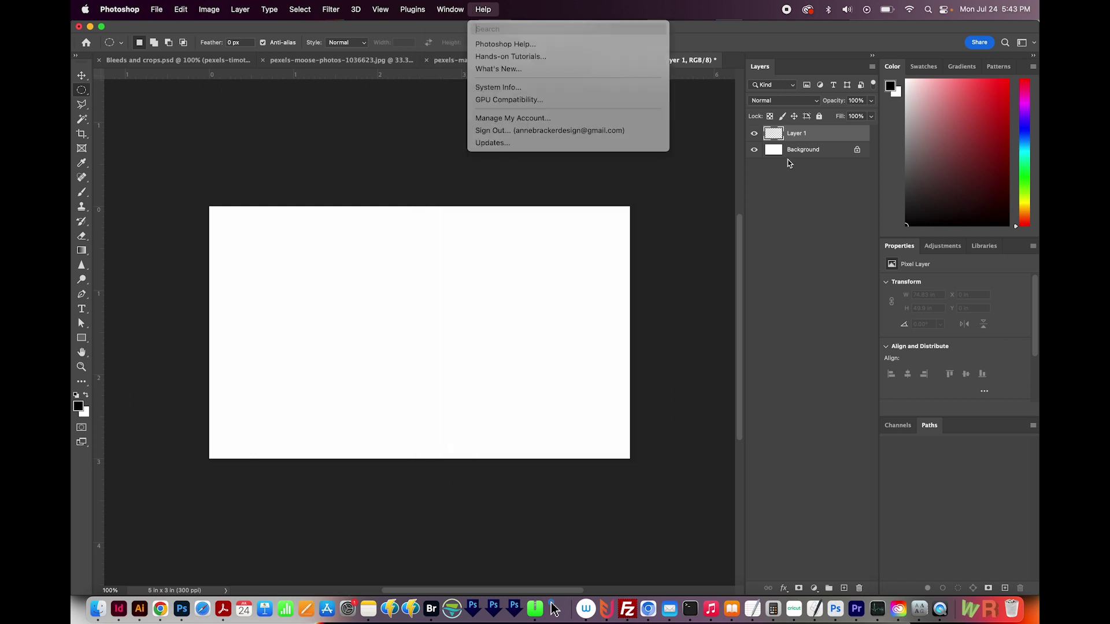
{"action": "left_click", "coordinate": [786, 163]}
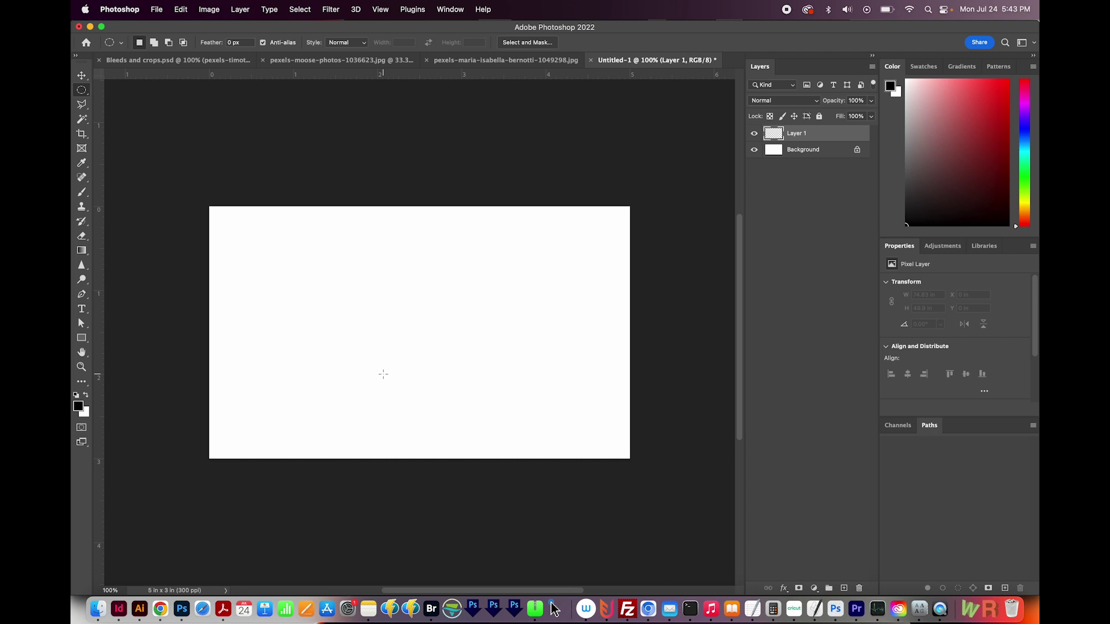
{"action": "key", "text": "alt+BackSpace"}
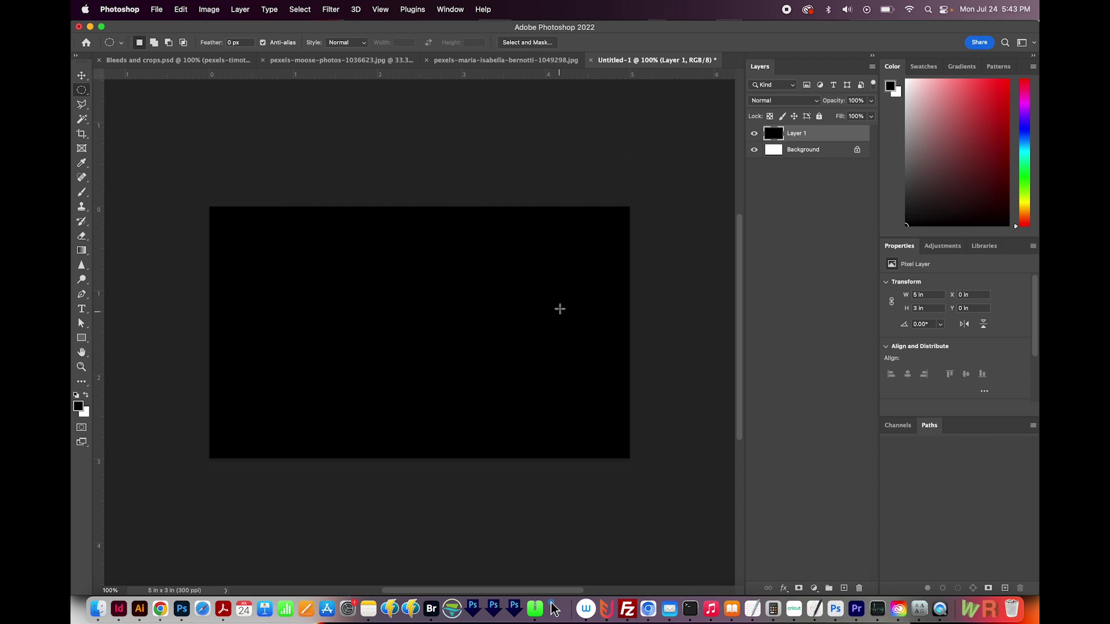
Step: Create guides along all four edges of the black layer, then delete that layer
{"action": "left_click", "coordinate": [382, 10]}
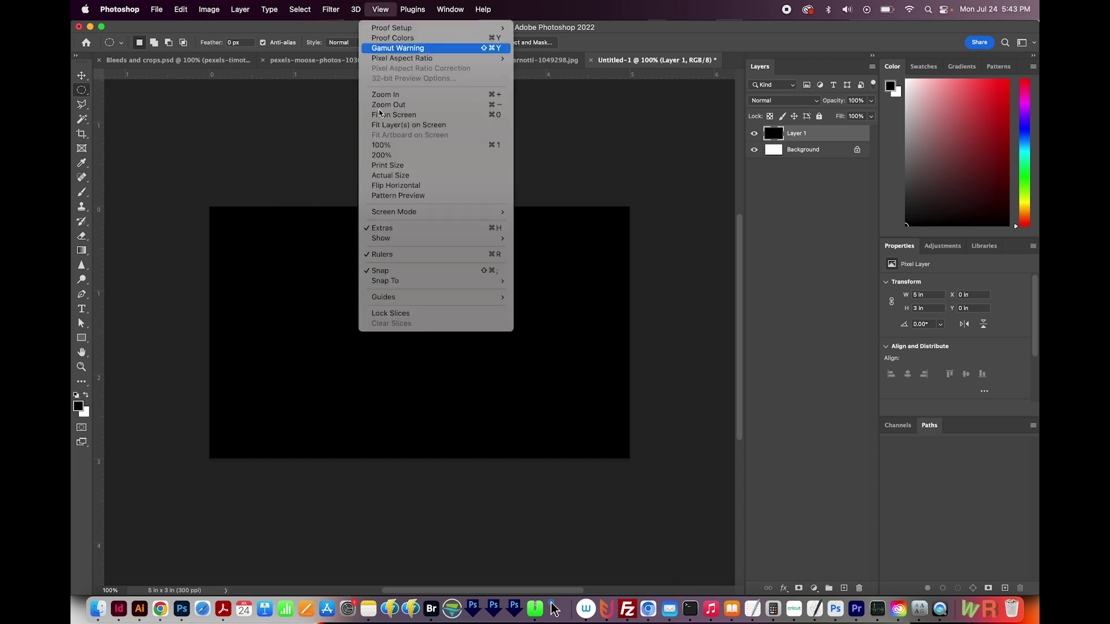
{"action": "mouse_move", "coordinate": [426, 298]}
{"action": "left_click", "coordinate": [558, 378]}
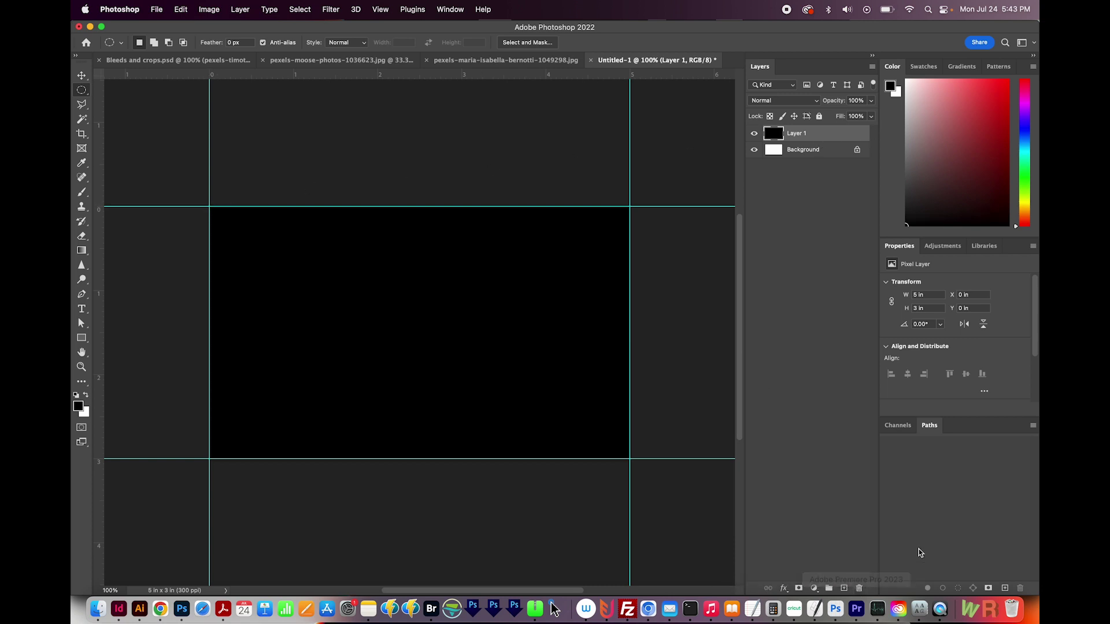
{"action": "left_click", "coordinate": [859, 589]}
{"action": "left_click", "coordinate": [571, 215]}
Step: Enlarge the canvas relatively by 0.25 in in width and height from the centre anchor, adding bleed around the guides
{"action": "left_click", "coordinate": [211, 10]}
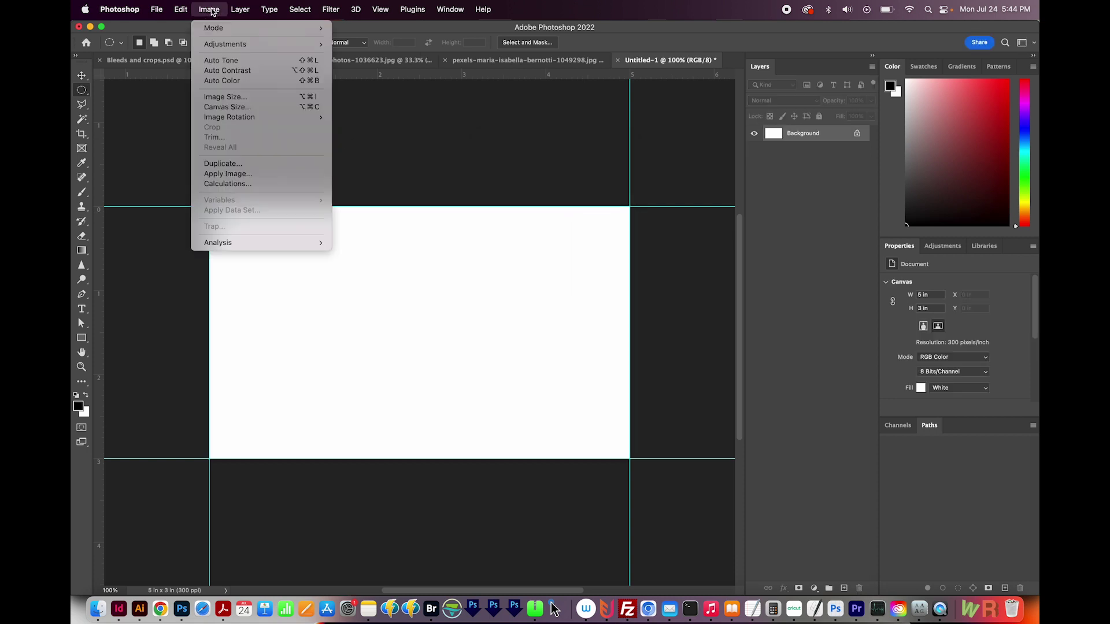
{"action": "left_click", "coordinate": [240, 108]}
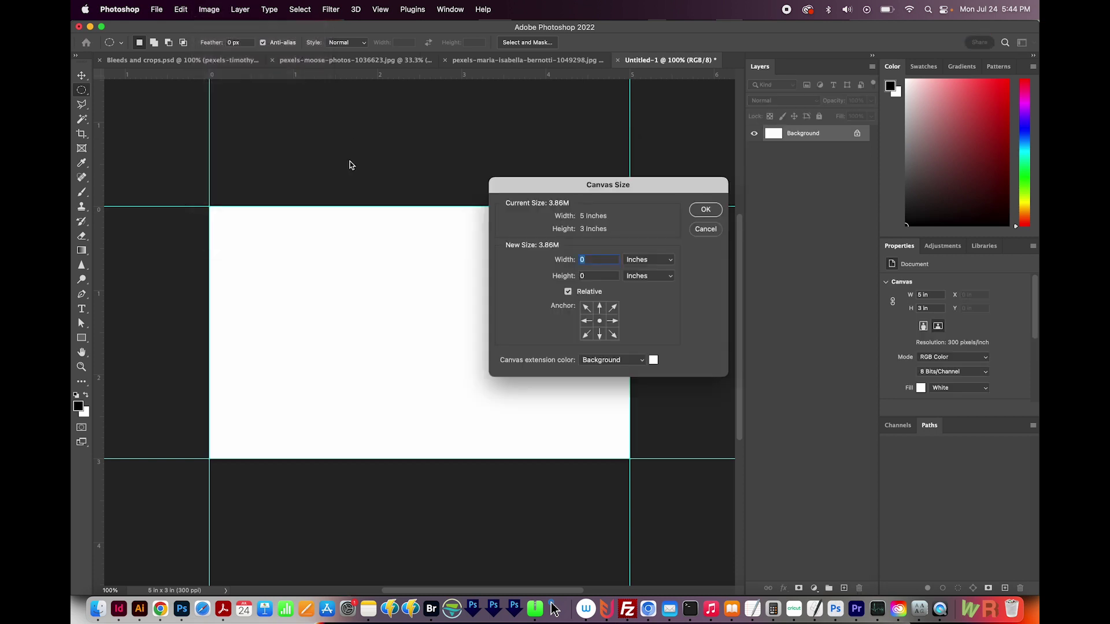
{"action": "type", "text": "0.25"}
{"action": "key", "text": "Tab"}
{"action": "type", "text": "0.25"}
{"action": "key", "text": "Tab"}
{"action": "left_click", "coordinate": [579, 276]}
{"action": "left_click", "coordinate": [579, 257]}
{"action": "left_click", "coordinate": [599, 320]}
{"action": "left_click", "coordinate": [705, 210]}
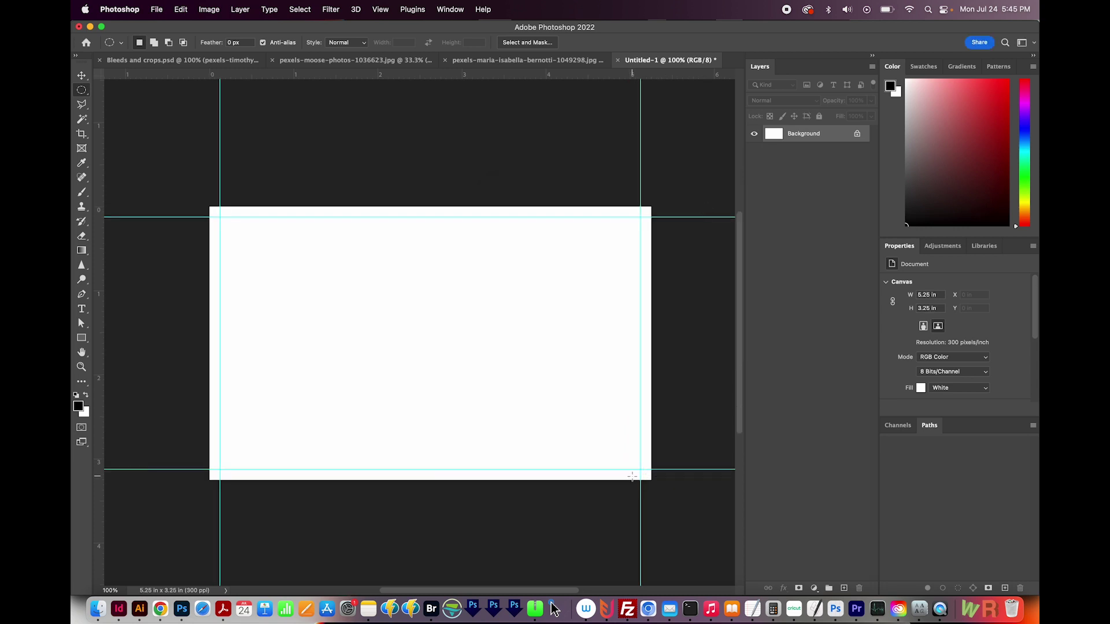
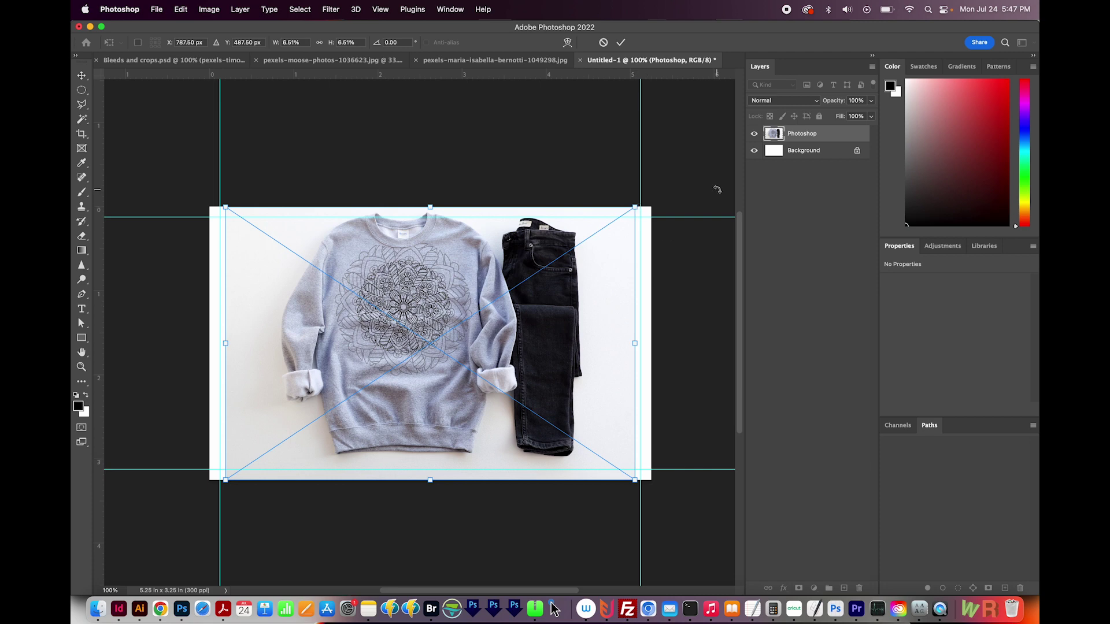
Step: Scale the placed sweatshirt photo down to about 4.587 x 3.057 in and move it to about X 0.24 in, Y 0.19 in
{"action": "left_click_drag", "start_coordinate": [634, 207], "coordinate": [613, 224]}
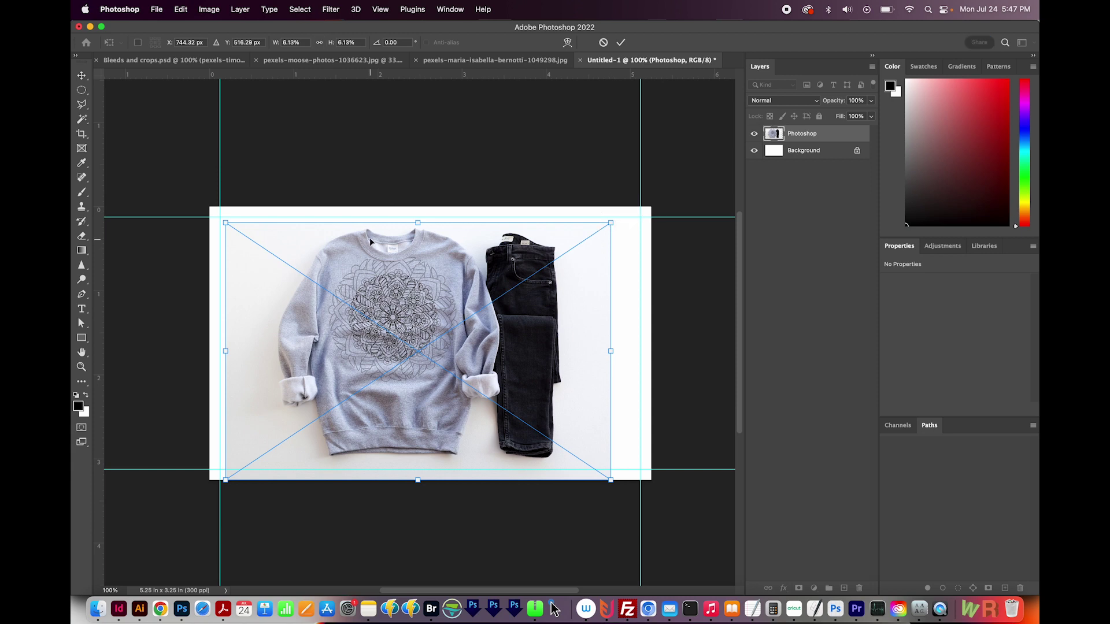
{"action": "key", "text": "Return"}
{"action": "left_click_drag", "start_coordinate": [470, 347], "coordinate": [475, 349]}
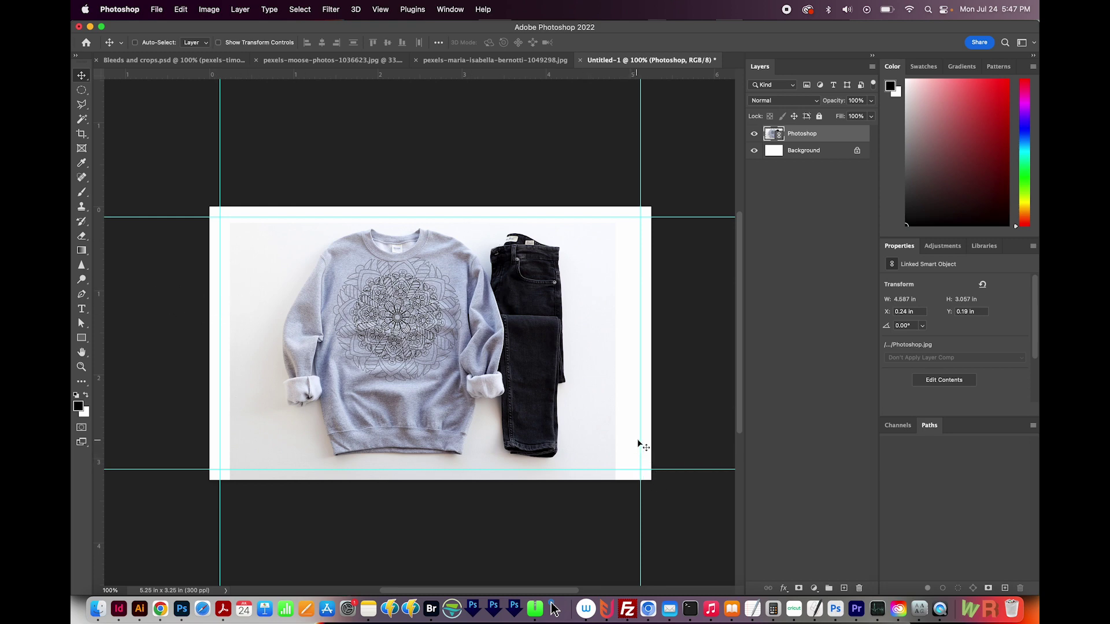
{"action": "key", "text": "m"}
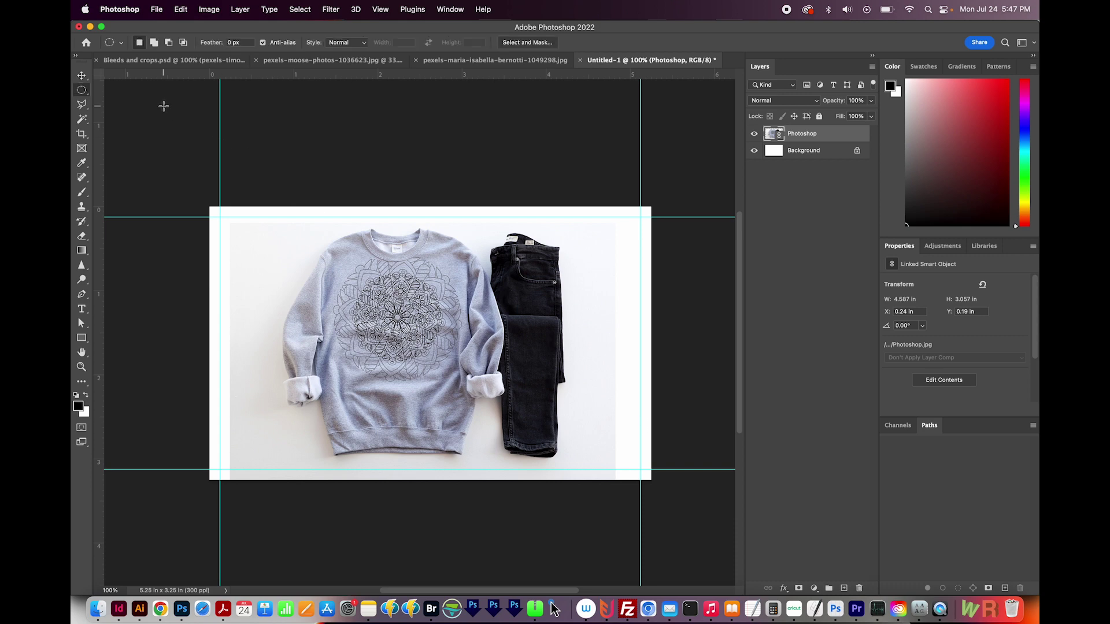
Step: Rasterize the photo layer and stretch a blank strip about 0.49 in wide beside the jeans to about 205% width, past the canvas's right edge
{"action": "right_click", "coordinate": [81, 90]}
{"action": "left_click", "coordinate": [120, 91]}
{"action": "left_click_drag", "start_coordinate": [575, 224], "coordinate": [614, 495]}
{"action": "right_click", "coordinate": [800, 134]}
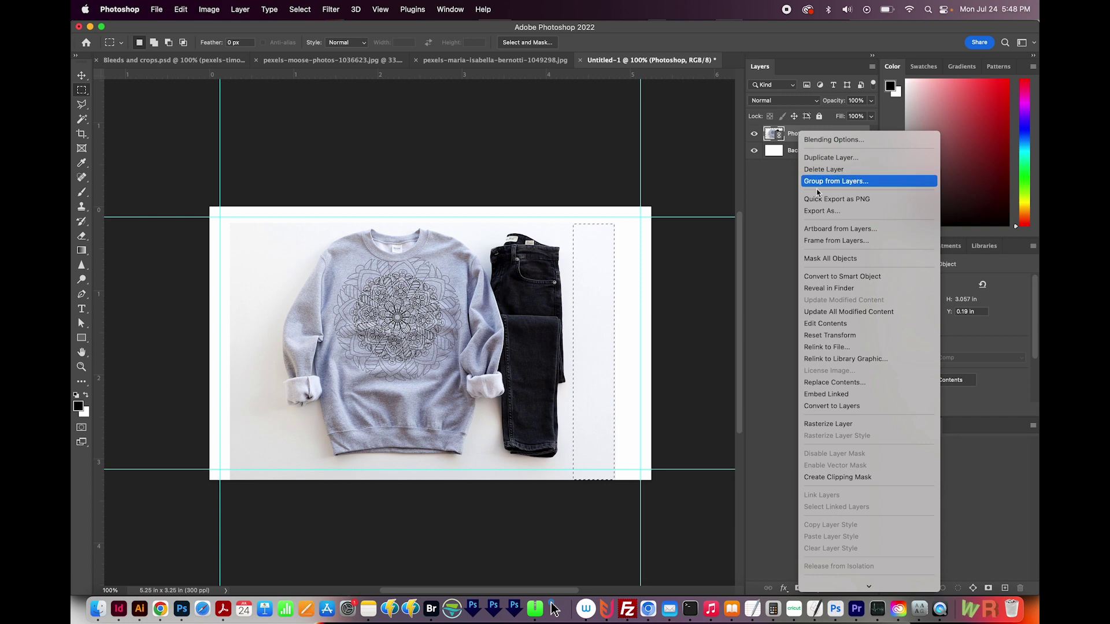
{"action": "left_click", "coordinate": [834, 427]}
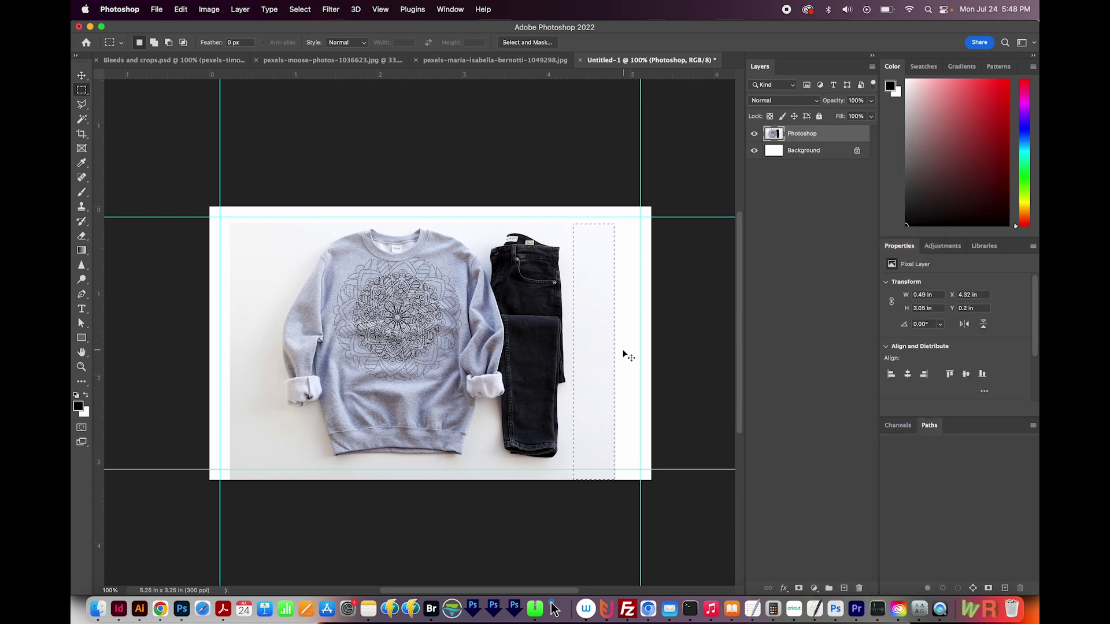
{"action": "key", "text": "super+t"}
{"action": "left_click_drag", "start_coordinate": [615, 352], "coordinate": [659, 350]}
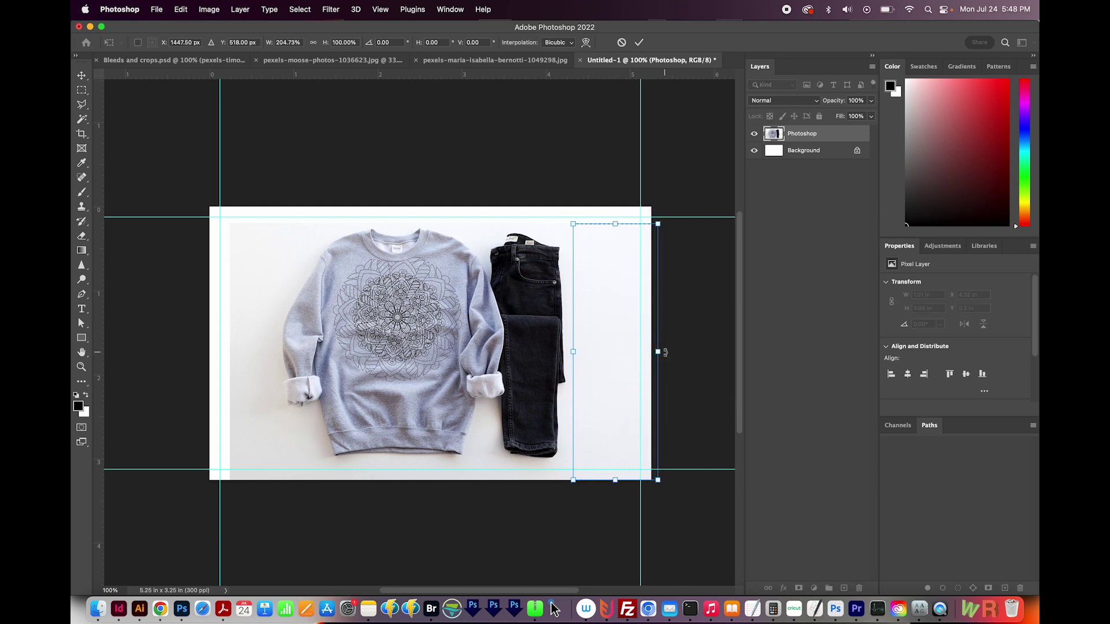
{"action": "key", "text": "Return"}
Step: Select a thin strip along the photo's upper edge and stretch it upward beyond the canvas to fill the top bleed
{"action": "key", "text": "m"}
{"action": "left_click_drag", "start_coordinate": [230, 223], "coordinate": [652, 226]}
{"action": "key", "text": "super+t"}
{"action": "left_click_drag", "start_coordinate": [441, 220], "coordinate": [448, 196]}
{"action": "key", "text": "Return"}
Step: Select a full-height strip about 0.58 in wide at the photo's left edge and widen it to about 142.5%, reaching the canvas edge
{"action": "left_click_drag", "start_coordinate": [230, 206], "coordinate": [278, 504]}
{"action": "key", "text": "super+t"}
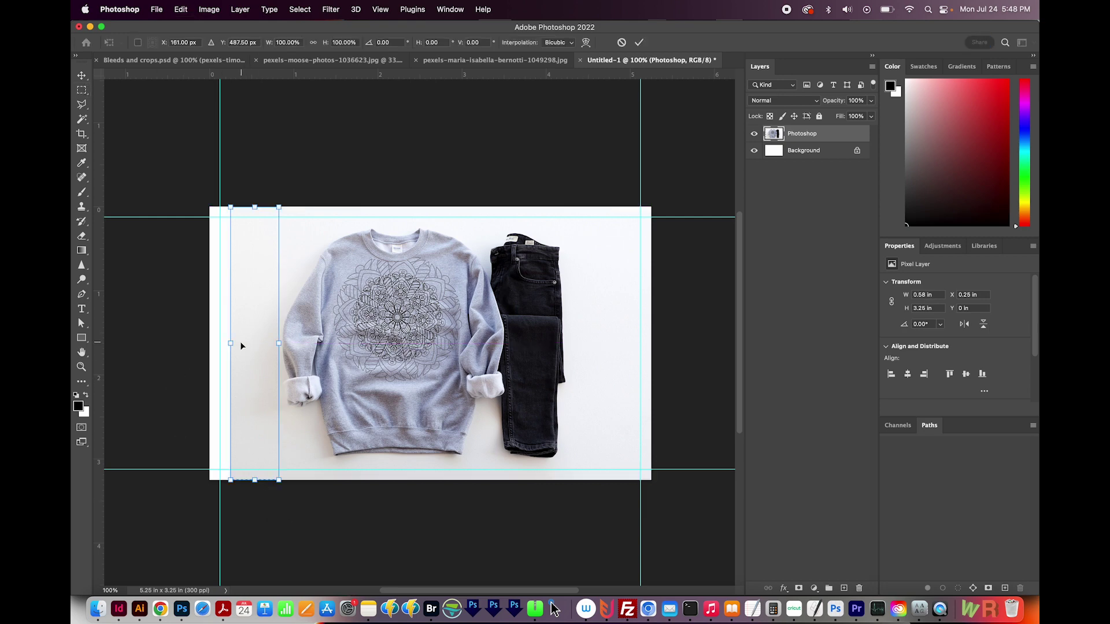
{"action": "mouse_move", "coordinate": [231, 344]}
{"action": "left_mouse_down"}
{"action": "mouse_move", "coordinate": [203, 342]}
{"action": "mouse_move", "coordinate": [213, 339]}
{"action": "left_mouse_up"}
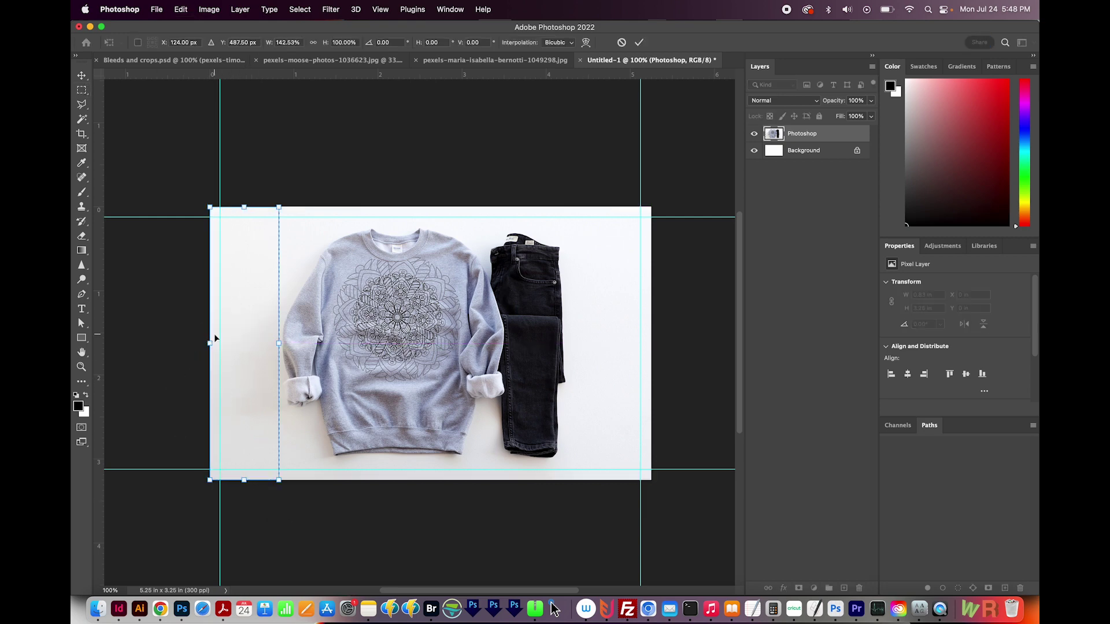
{"action": "key", "text": "Escape"}
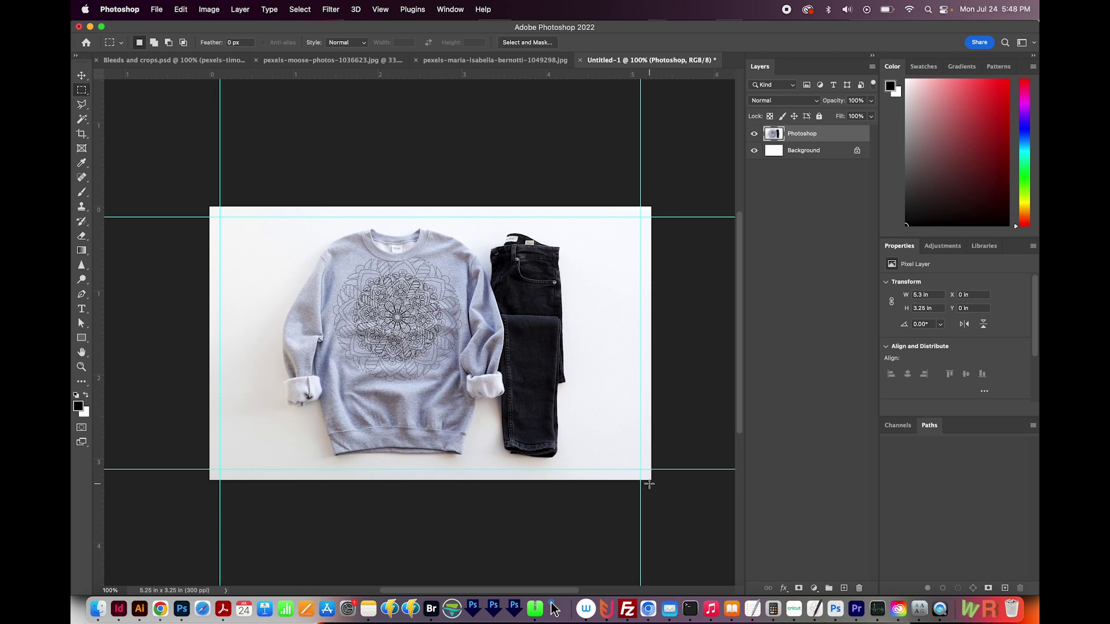
Step: Set up the print for printer 0.0.0.0 with corner crop marks and a 0.125 in bleed
{"action": "left_click", "coordinate": [157, 10]}
{"action": "left_click", "coordinate": [197, 327]}
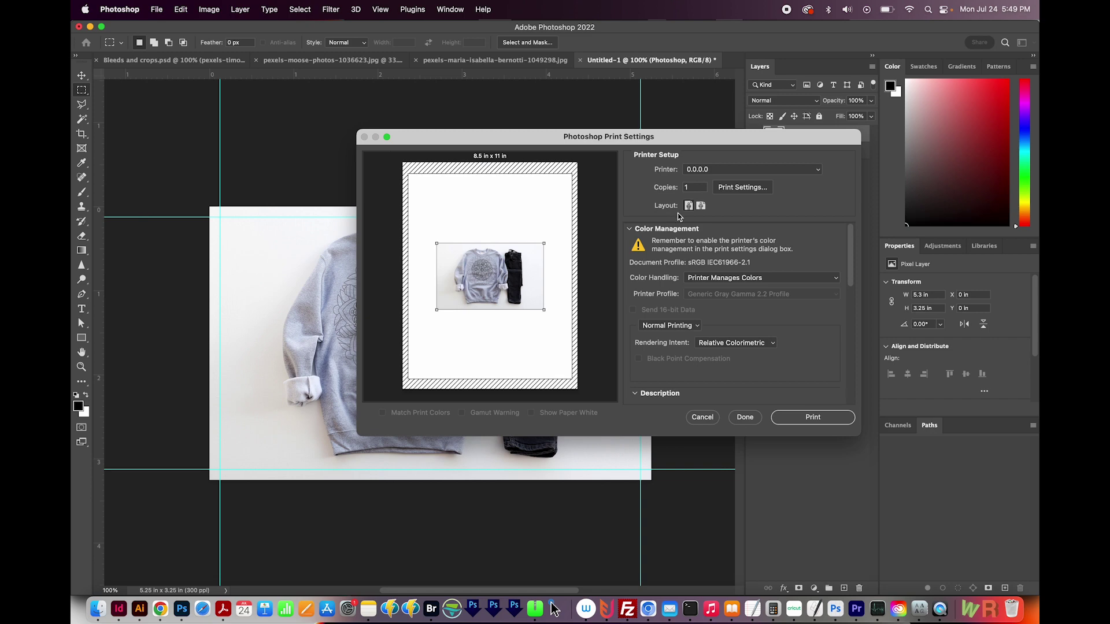
{"action": "left_click", "coordinate": [730, 171]}
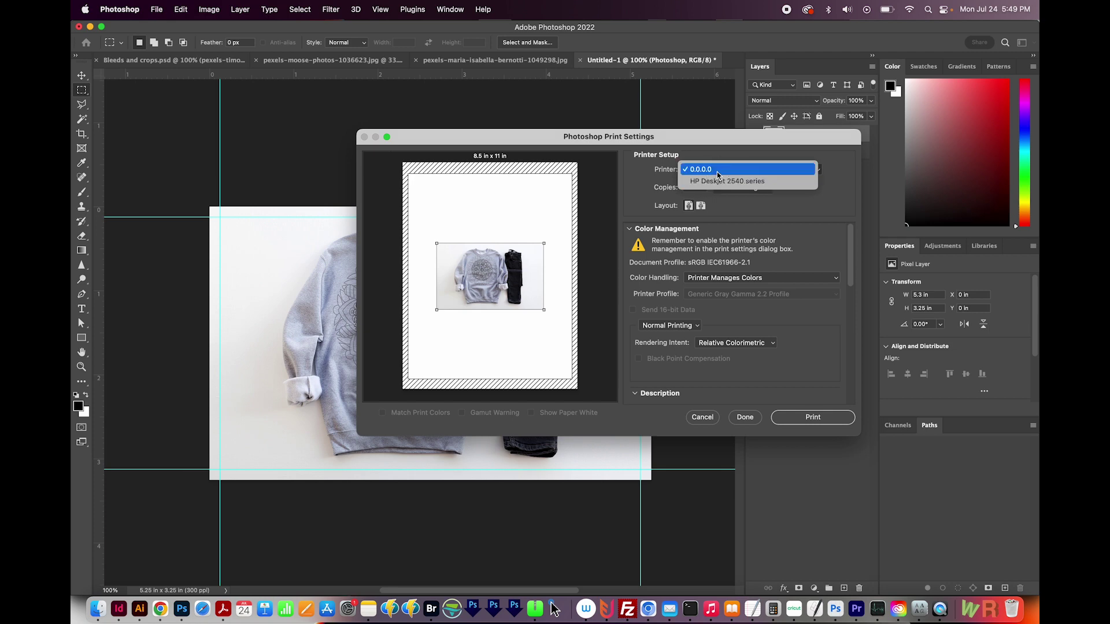
{"action": "left_click", "coordinate": [717, 171]}
{"action": "left_click_drag", "start_coordinate": [848, 235], "coordinate": [841, 365]}
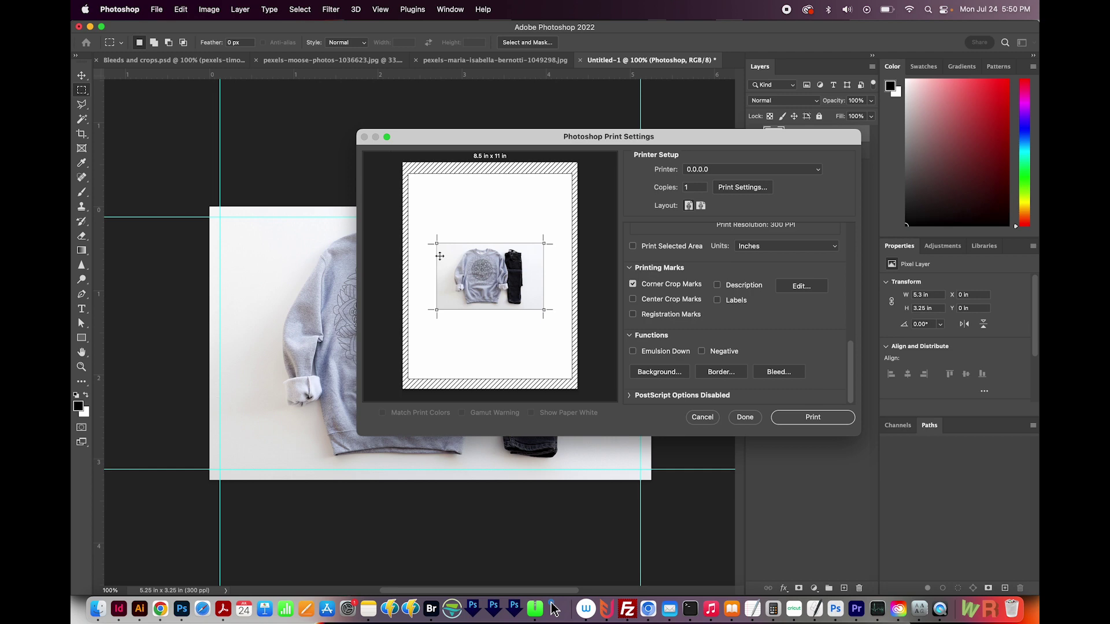
{"action": "left_click", "coordinate": [781, 372]}
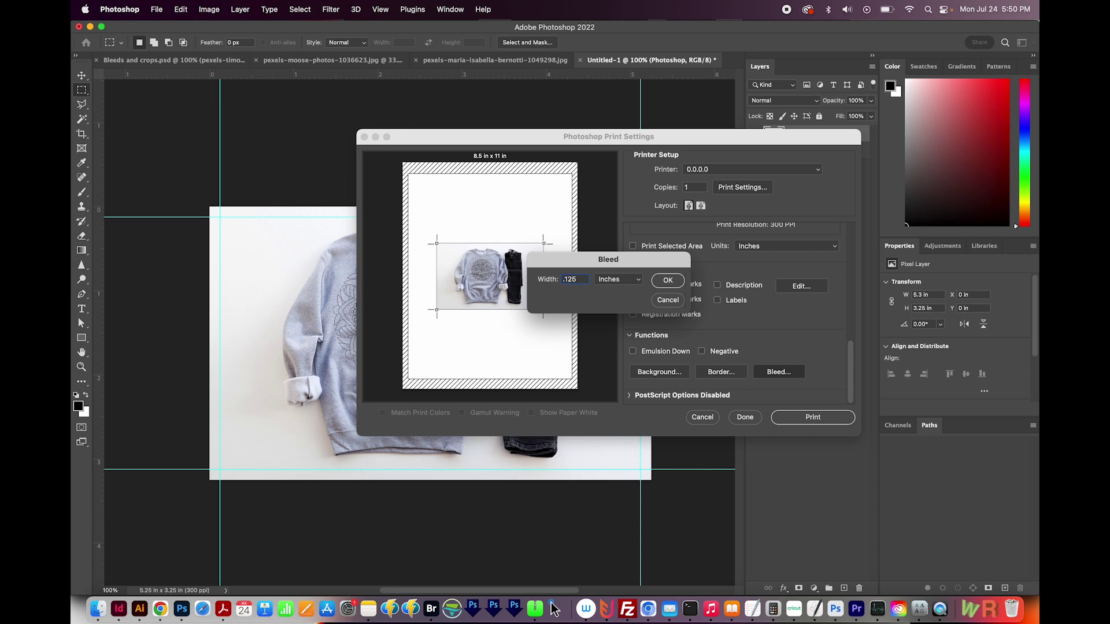
{"action": "left_click", "coordinate": [674, 283]}
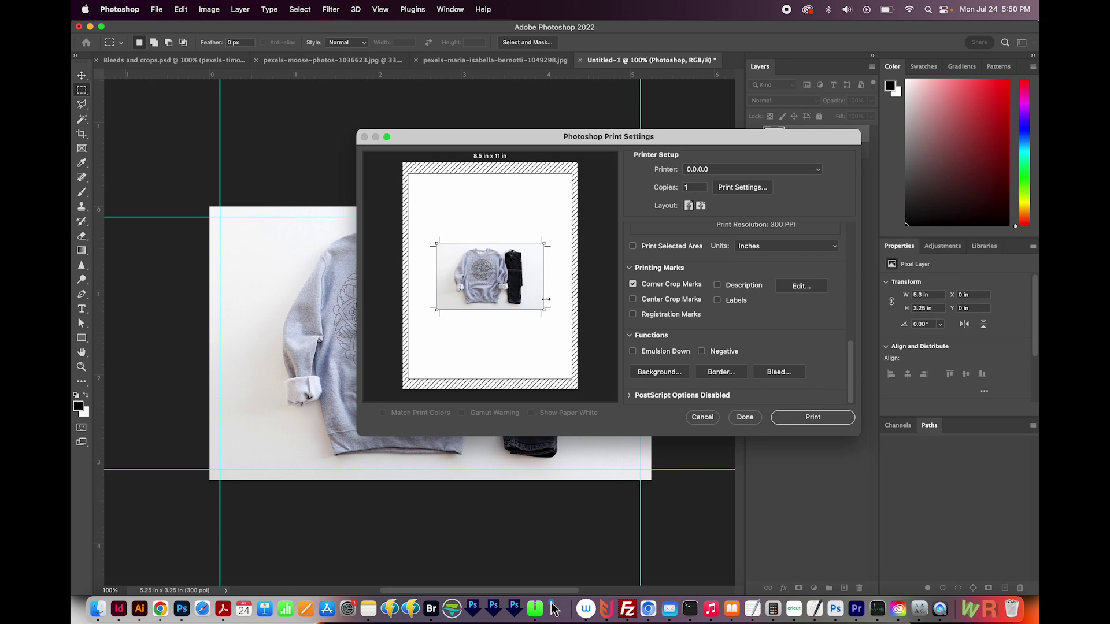
Step: Print the document to a PDF file named Photoshop, accepting the ColorSync color matching notice
{"action": "left_click", "coordinate": [814, 418]}
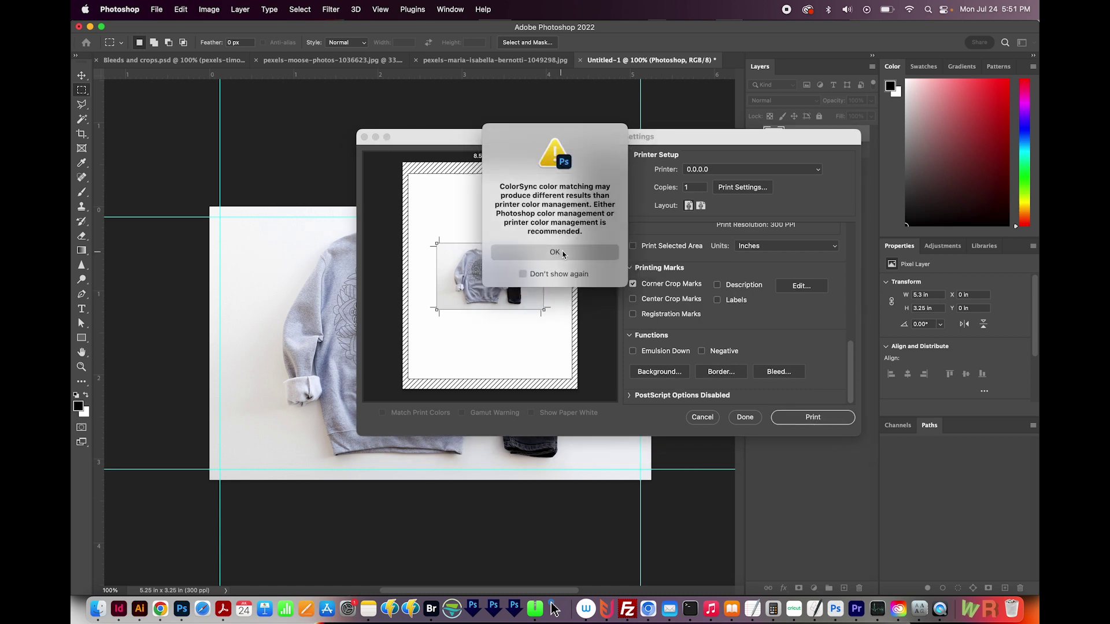
{"action": "left_click", "coordinate": [555, 252]}
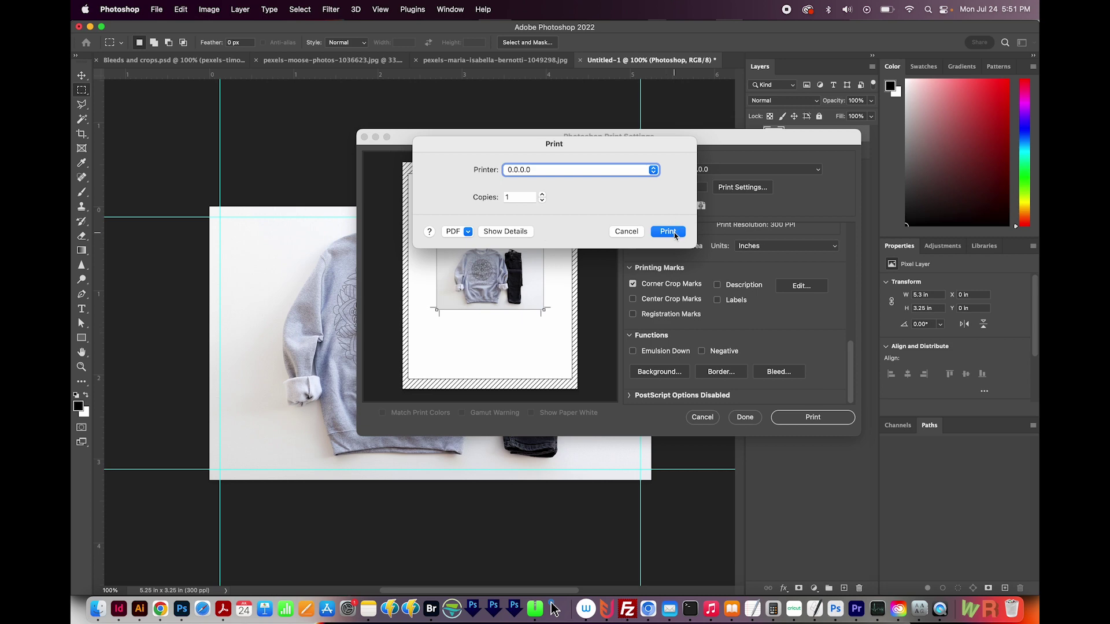
{"action": "left_click", "coordinate": [468, 231]}
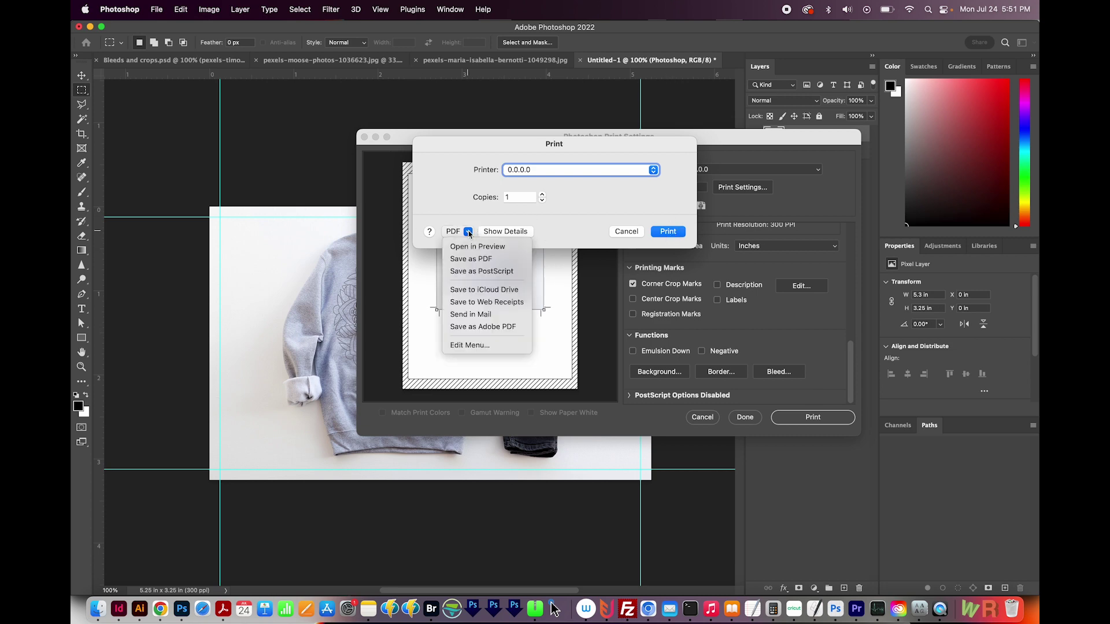
{"action": "left_click", "coordinate": [473, 261]}
{"action": "type", "text": "Ph"}
{"action": "triple_click", "coordinate": [516, 408]}
{"action": "type", "text": "Photoshop"}
{"action": "left_click", "coordinate": [742, 515]}
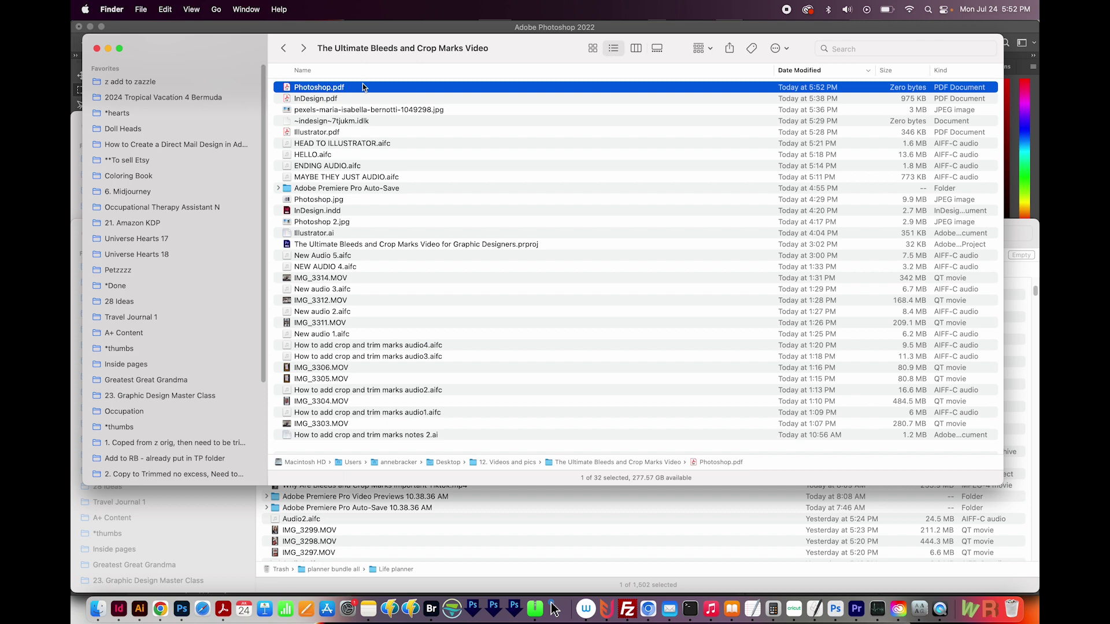
Step: Open Photoshop.pdf from Finder in Acrobat and examine the crop marks and bleed around the sweatshirt photo
{"action": "double_click", "coordinate": [364, 86]}
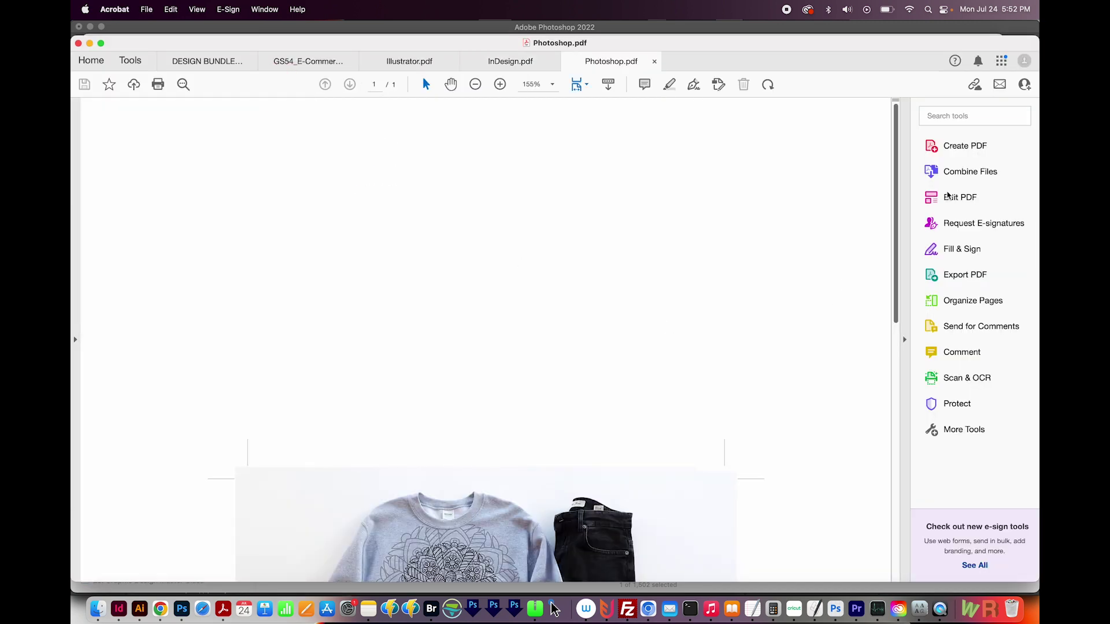
{"action": "scroll", "coordinate": [885, 254], "scroll_direction": "down", "scroll_amount": 10}
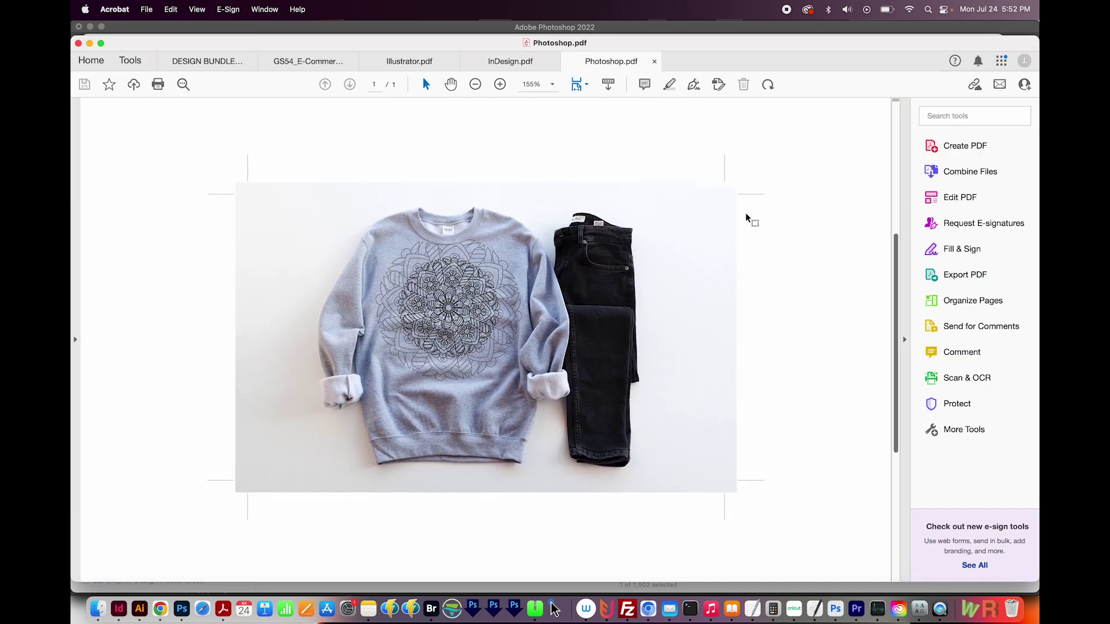